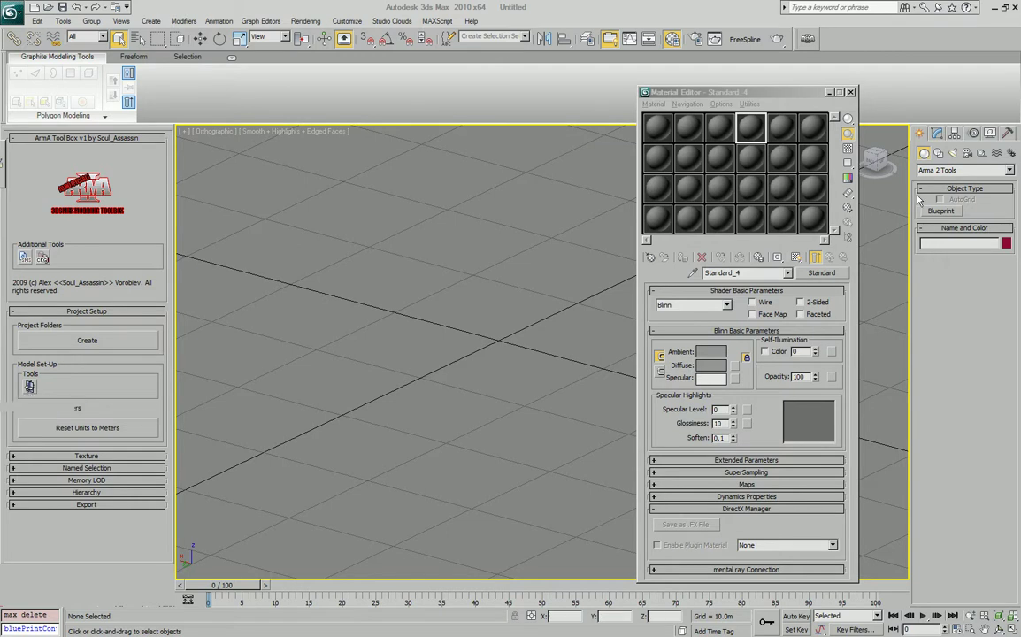
Create an Arma 2 Tools Blueprint object at the grid centre, about 3.67 m long, 1.6 m wide and 1.53 m high.
{"action": "left_click", "coordinate": [936, 174]}
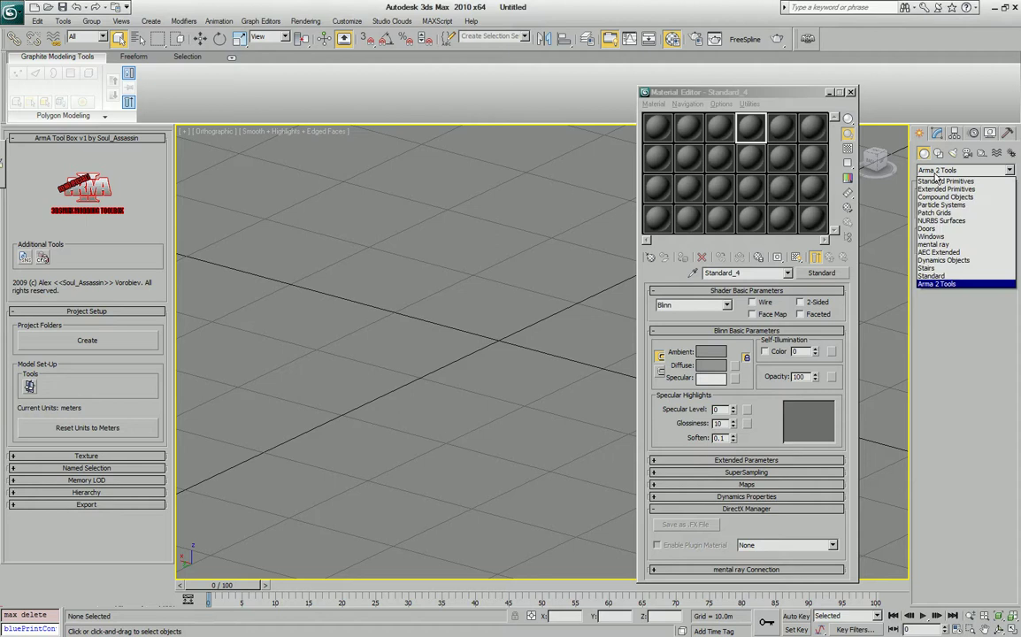
{"action": "left_click", "coordinate": [999, 219]}
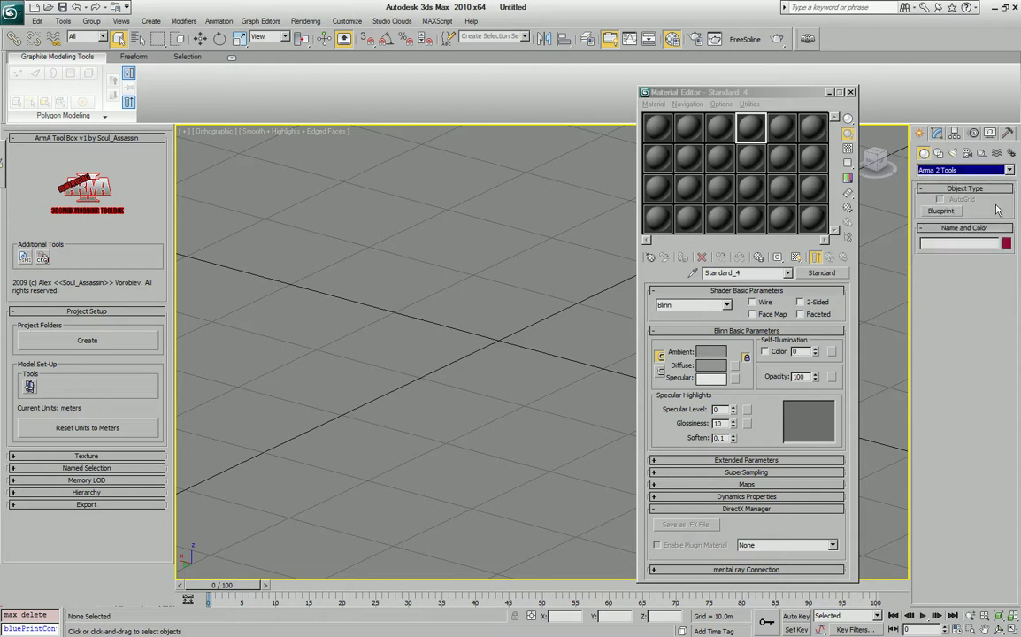
{"action": "left_click", "coordinate": [27, 389]}
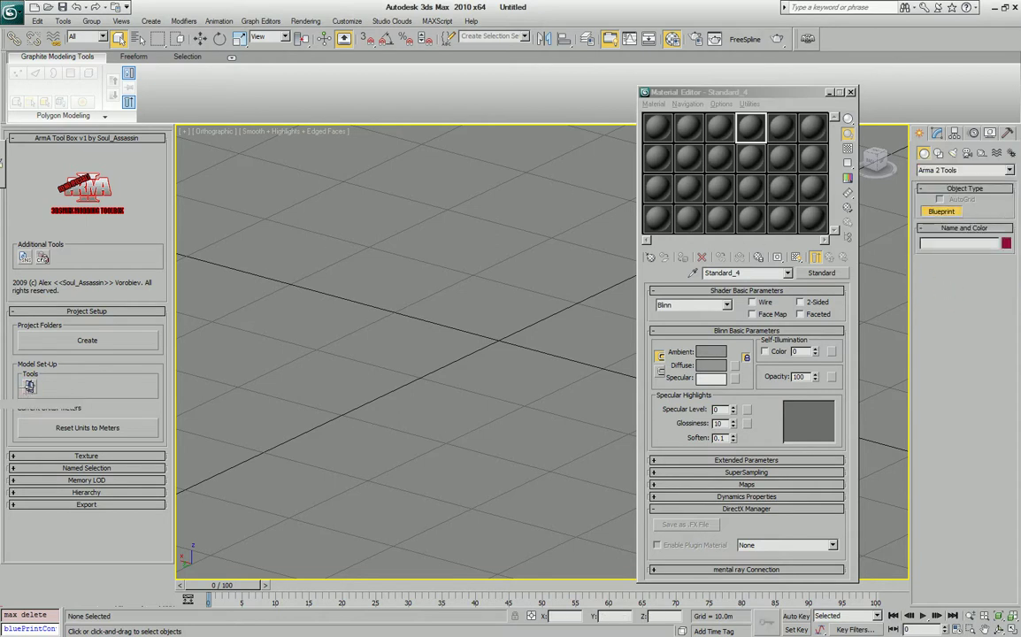
{"action": "left_click", "coordinate": [519, 377]}
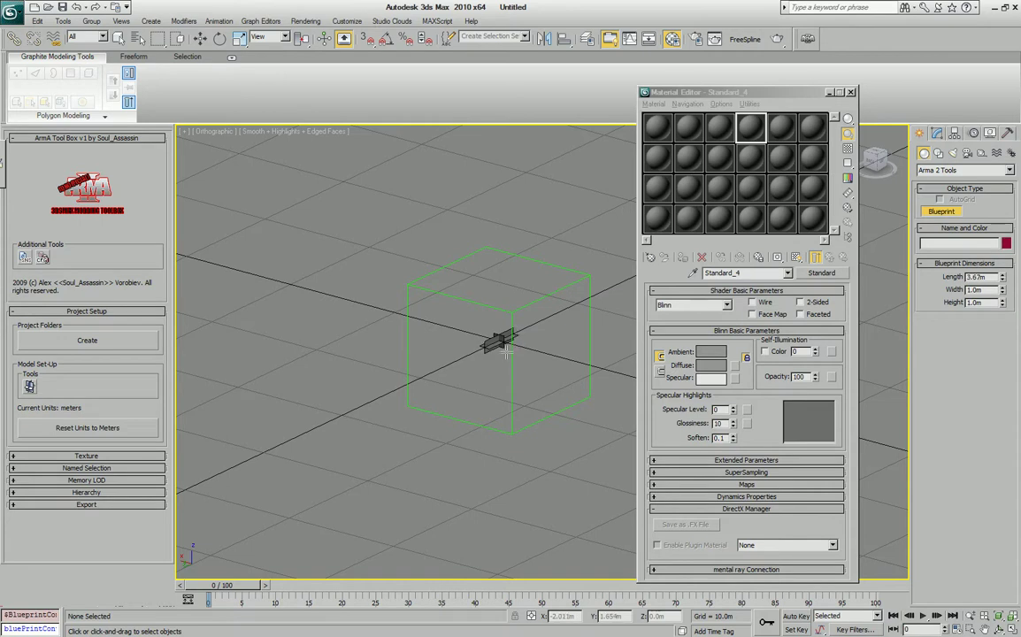
{"action": "left_click", "coordinate": [513, 343]}
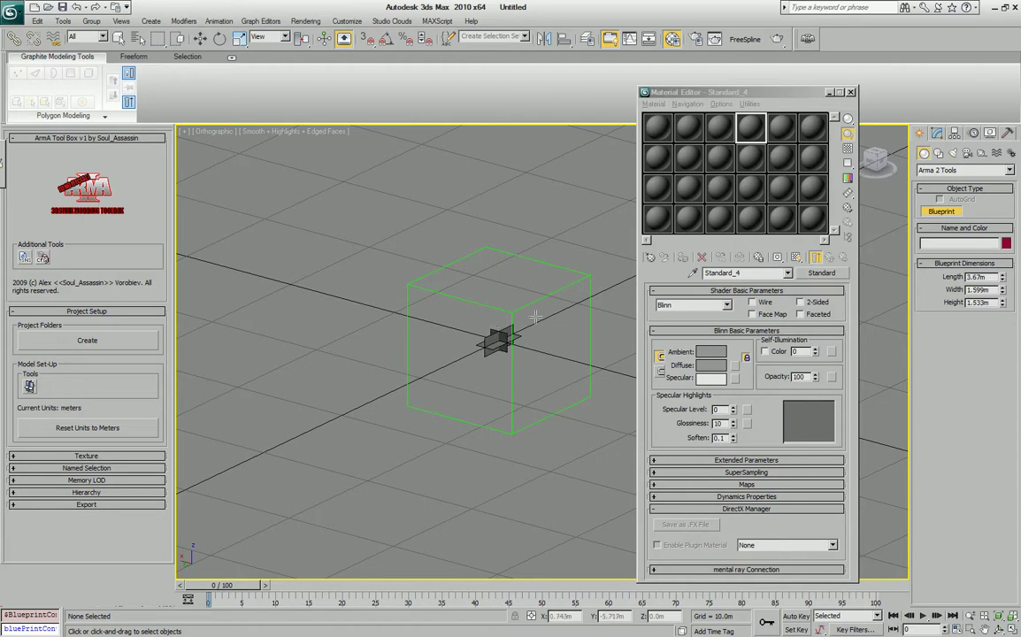
{"action": "right_click", "coordinate": [567, 314]}
Examine the blueprint's bounding controller and the parameters of its individual intersecting planes.
{"action": "middle_click_drag", "start_coordinate": [587, 301], "coordinate": [531, 288]}
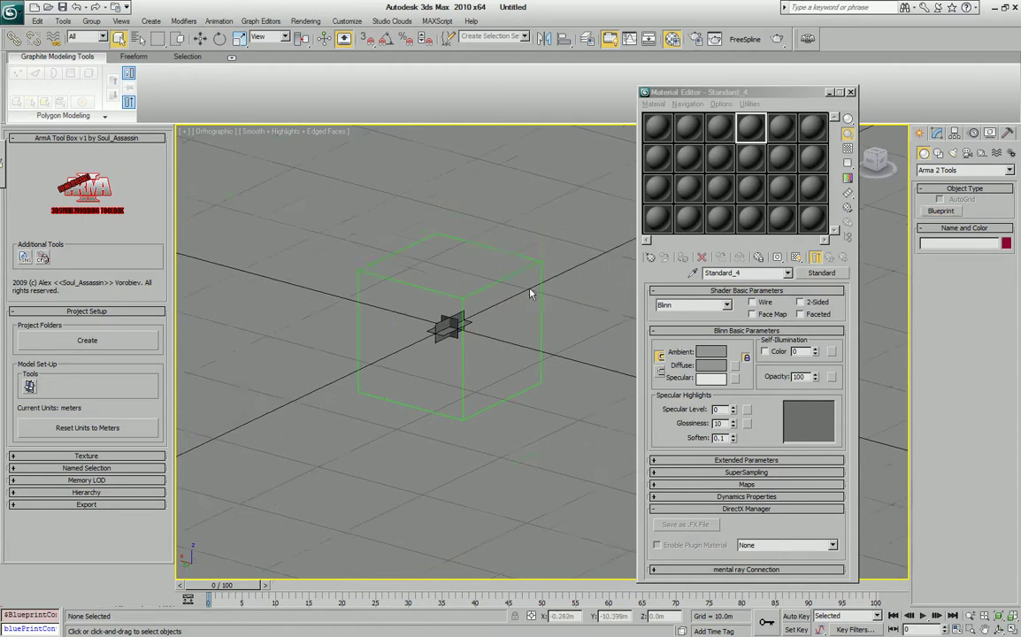
{"action": "scroll", "coordinate": [493, 299], "scroll_direction": "up", "scroll_amount": 3}
{"action": "middle_click_drag", "start_coordinate": [451, 307], "coordinate": [500, 342]}
{"action": "left_click", "coordinate": [473, 263]}
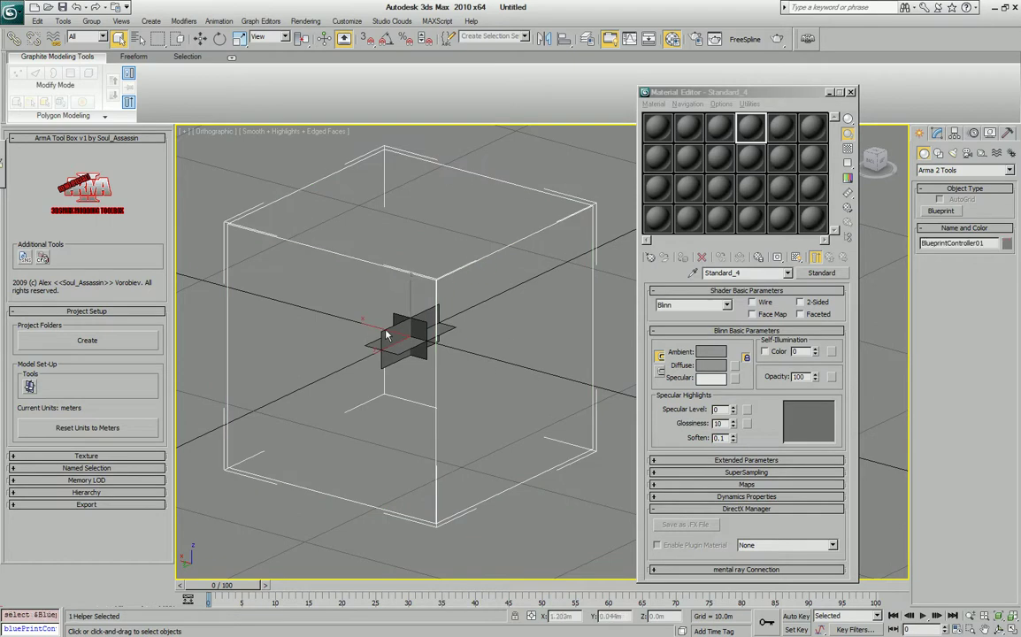
{"action": "middle_click_drag", "start_coordinate": [392, 328], "coordinate": [431, 321]}
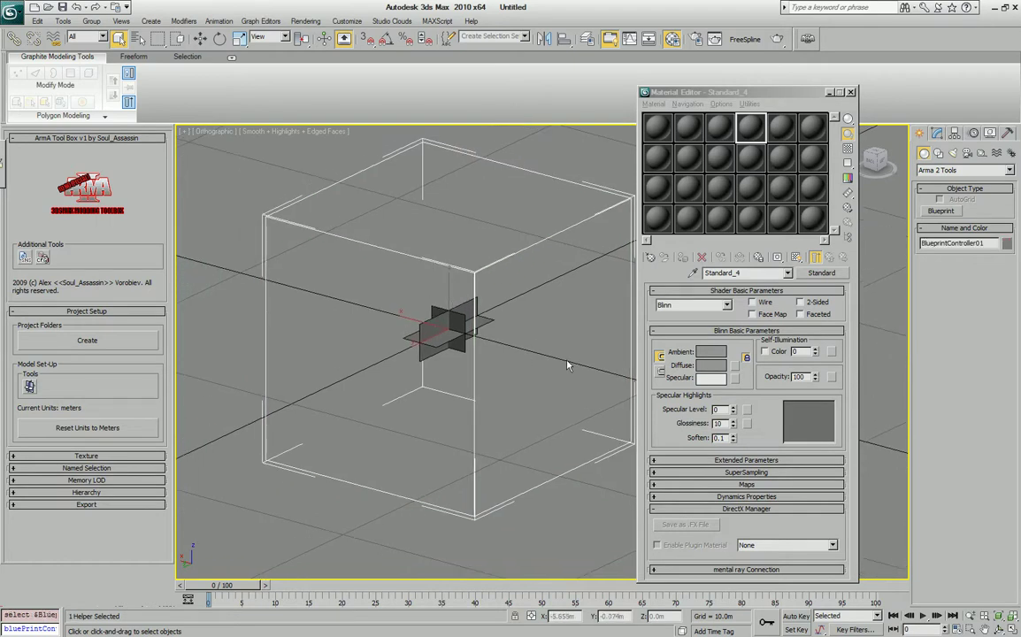
{"action": "left_click", "coordinate": [438, 340]}
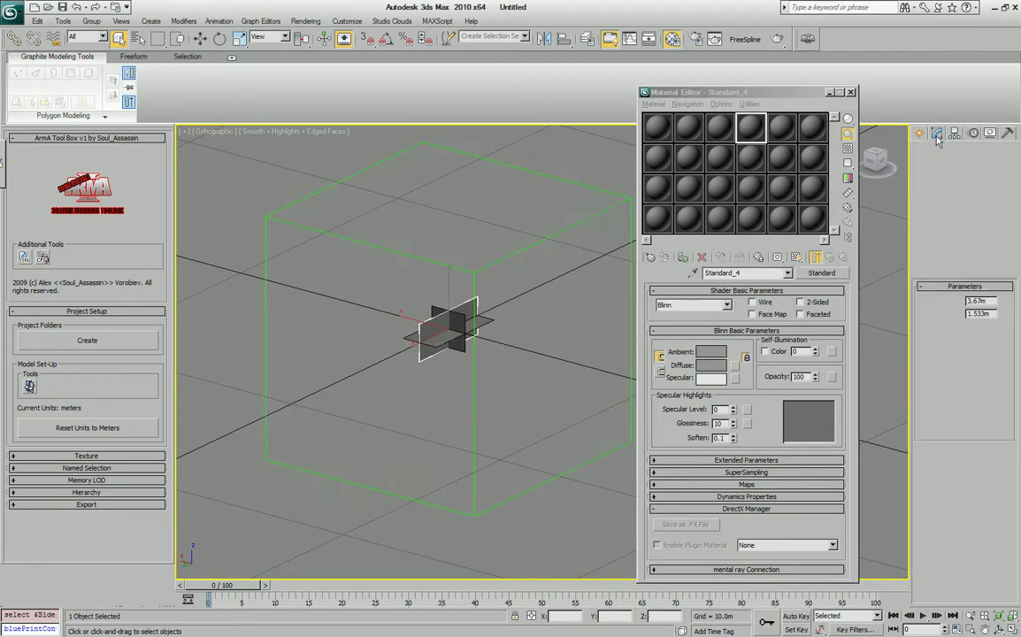
{"action": "left_click", "coordinate": [445, 344]}
{"action": "left_click", "coordinate": [459, 321]}
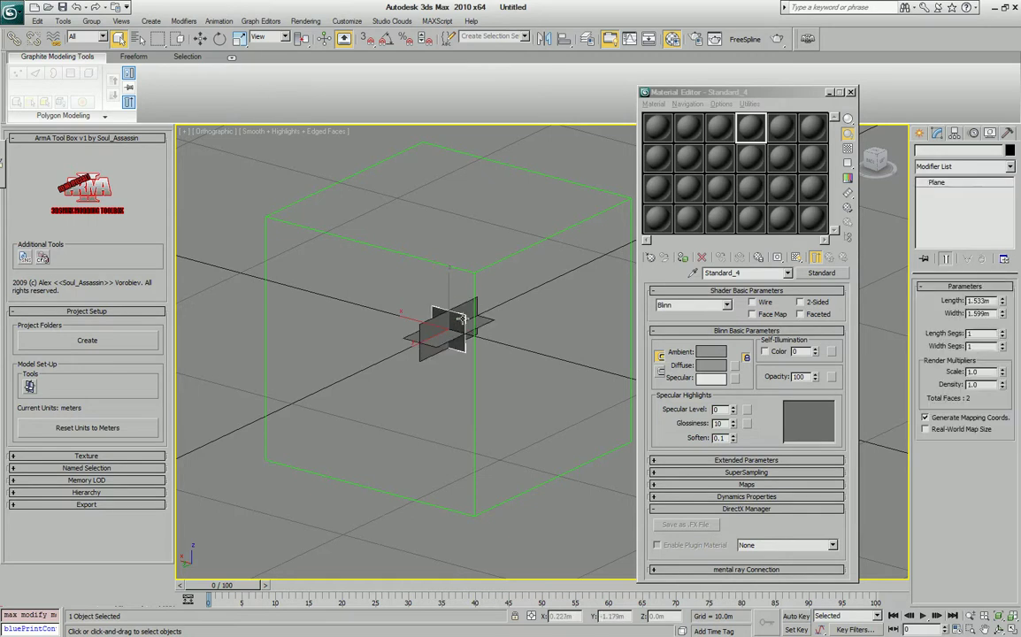
{"action": "left_click", "coordinate": [464, 306]}
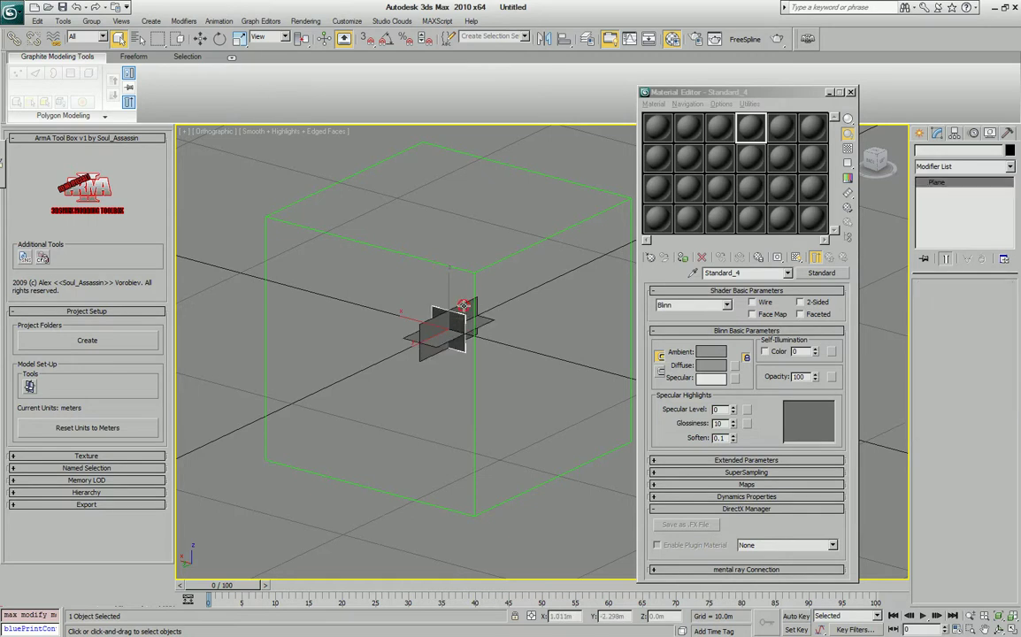
Resize the blueprint through its controller to 4.27 m length, 2.699 m width and 1.633 m height, and deselect it.
{"action": "left_click", "coordinate": [409, 256]}
{"action": "left_click", "coordinate": [408, 256]}
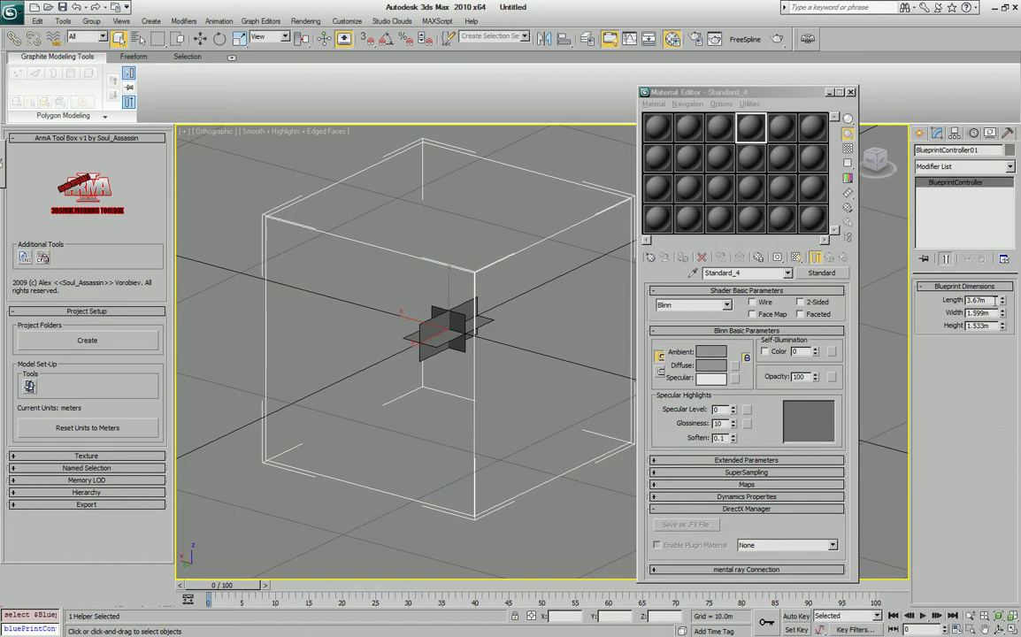
{"action": "left_click_drag", "start_coordinate": [1004, 301], "coordinate": [1002, 317]}
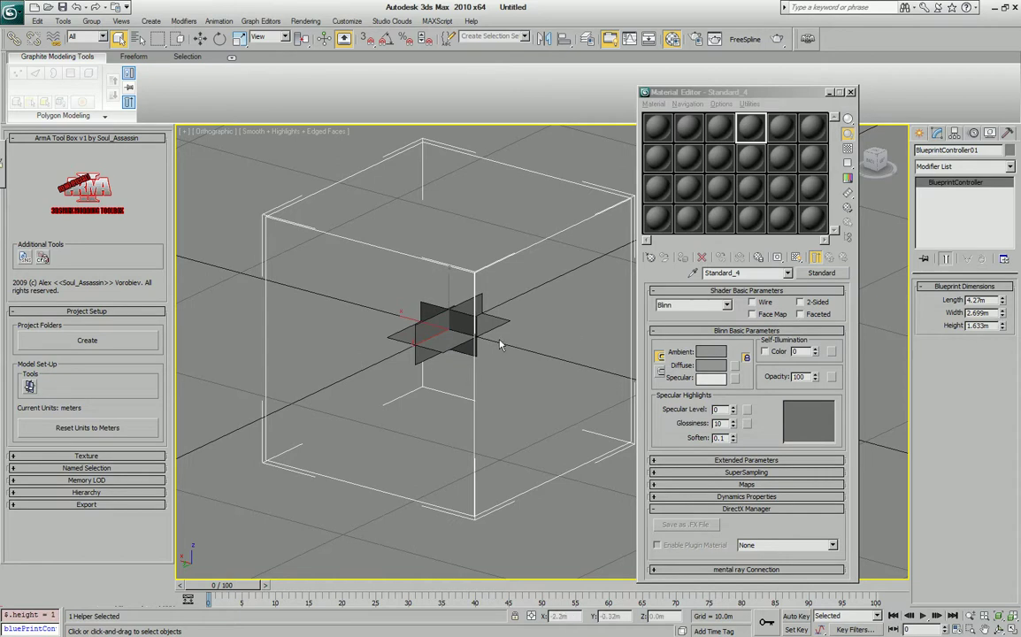
{"action": "scroll", "coordinate": [497, 337], "scroll_direction": "up", "scroll_amount": 2}
{"action": "scroll", "coordinate": [499, 337], "scroll_direction": "down", "scroll_amount": 2}
{"action": "scroll", "coordinate": [499, 338], "scroll_direction": "up", "scroll_amount": 2}
{"action": "scroll", "coordinate": [506, 336], "scroll_direction": "down", "scroll_amount": 2}
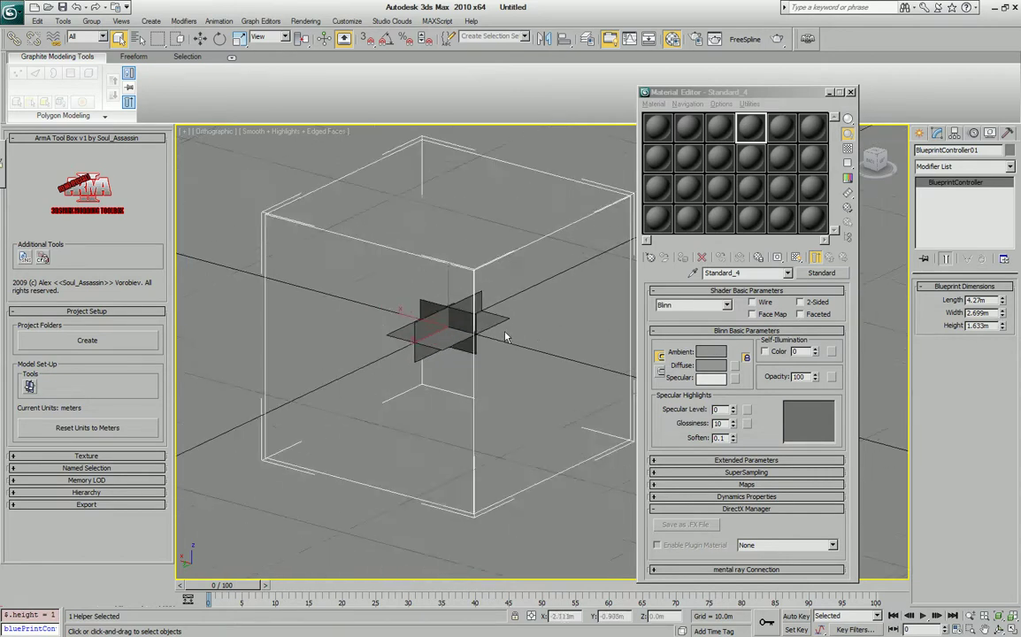
{"action": "middle_click_drag", "start_coordinate": [531, 325], "coordinate": [502, 323]}
{"action": "left_click", "coordinate": [620, 301]}
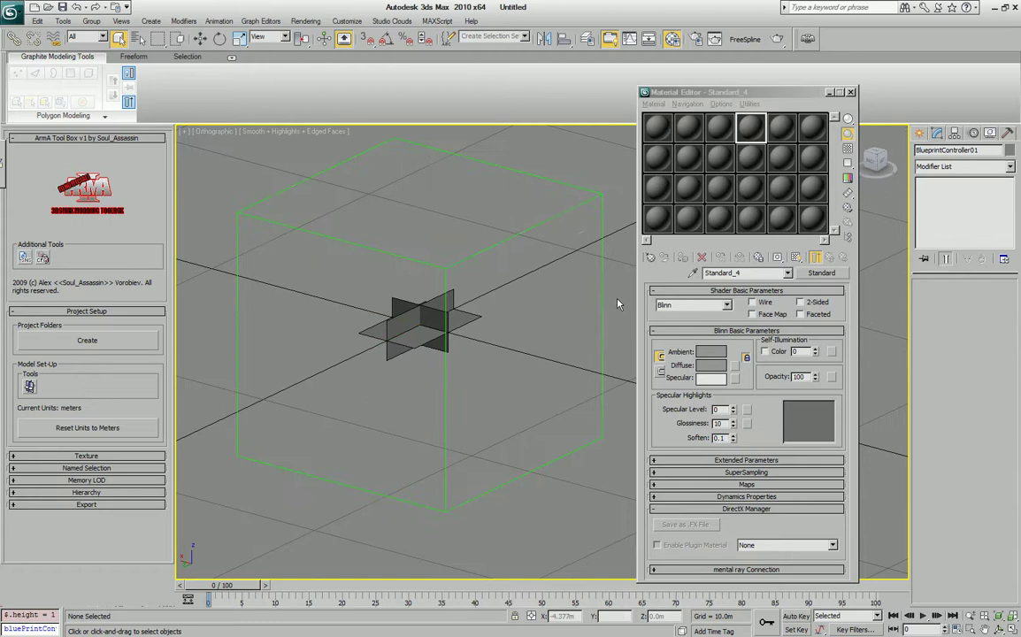
{"action": "middle_click_drag", "start_coordinate": [510, 312], "coordinate": [536, 306]}
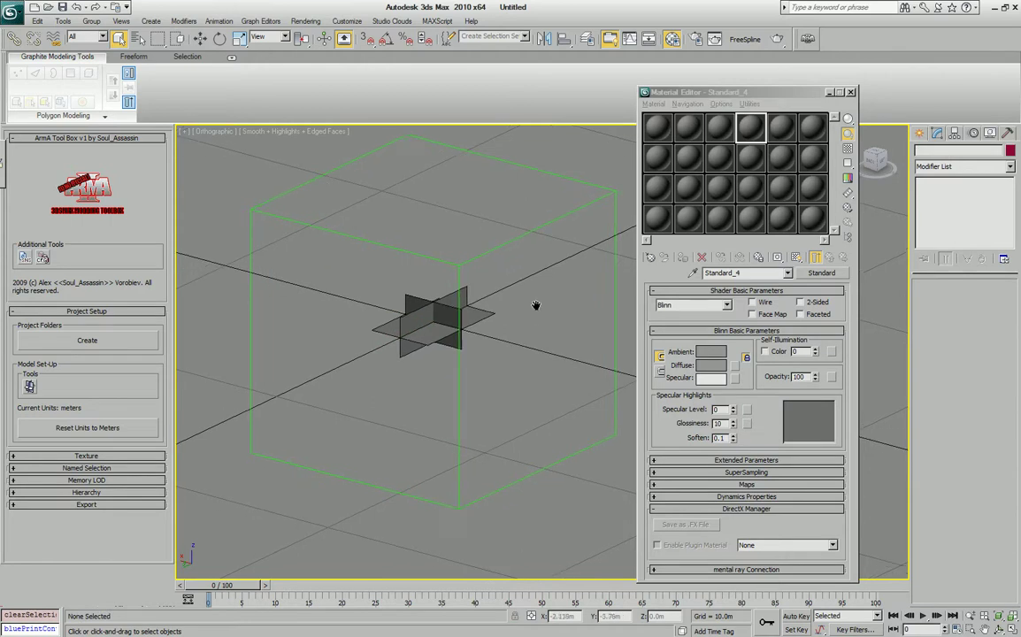
Switch to Photoshop and examine the separate front, side and top crops of the Audi A4 Avant blueprint.
{"action": "key", "text": "alt+Tab"}
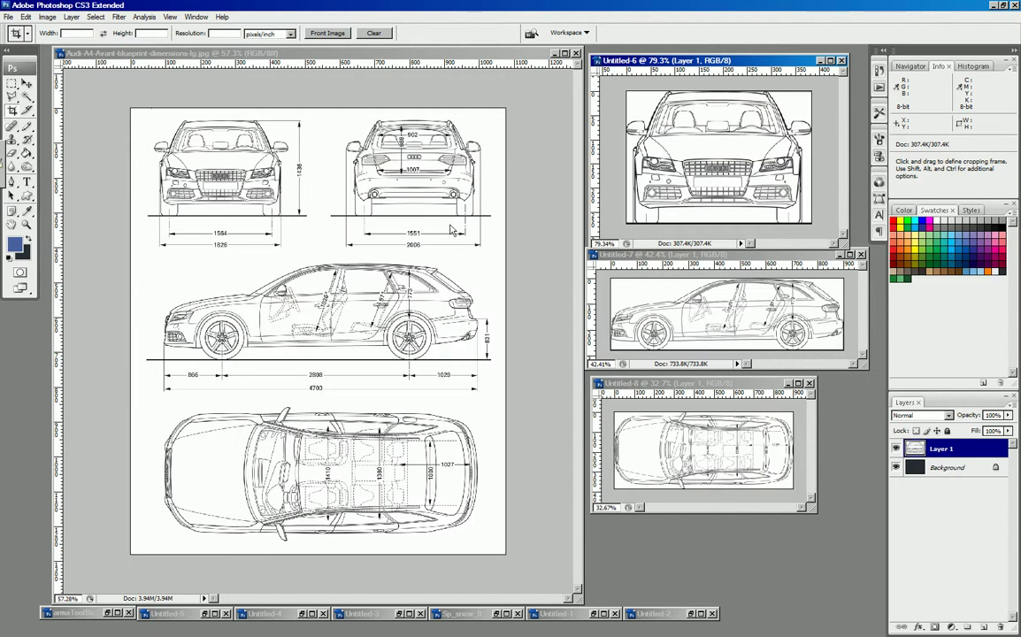
{"action": "left_click_drag", "start_coordinate": [611, 60], "coordinate": [608, 54]}
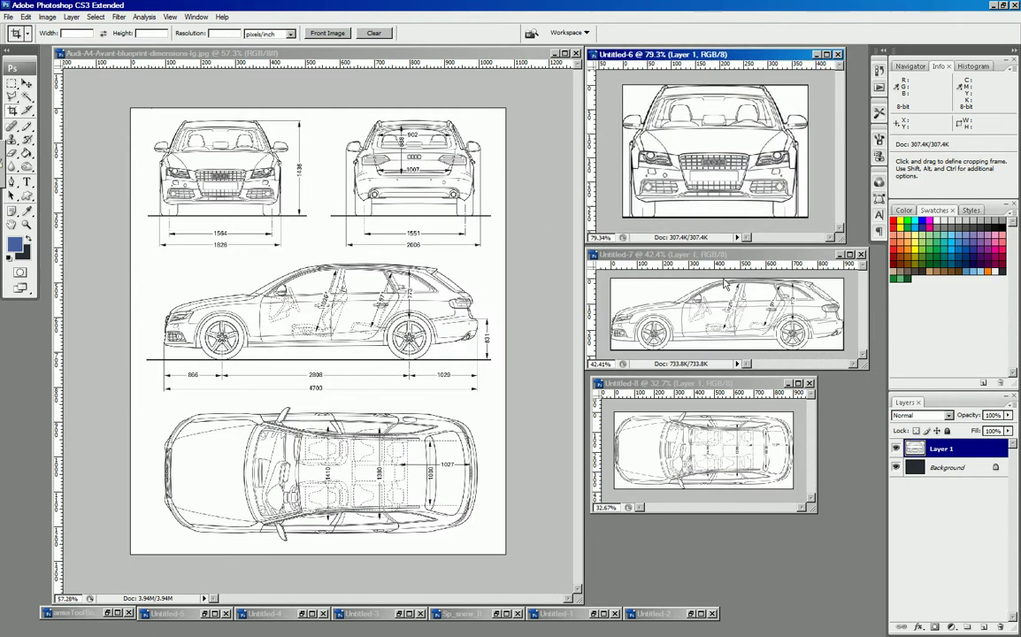
{"action": "left_click", "coordinate": [713, 256]}
{"action": "left_click", "coordinate": [702, 384]}
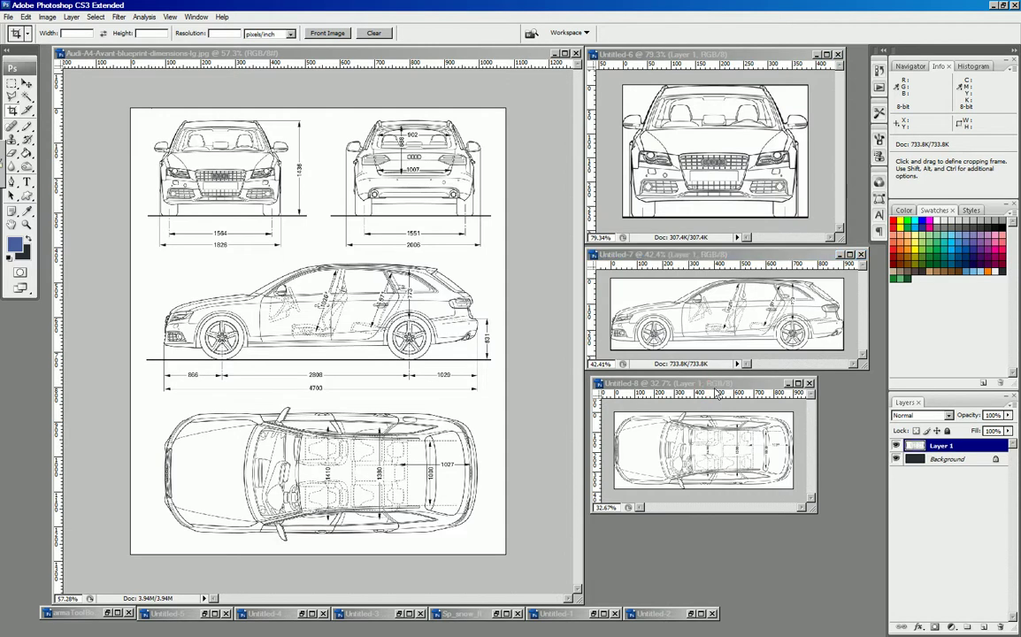
{"action": "left_click_drag", "start_coordinate": [702, 386], "coordinate": [696, 383]}
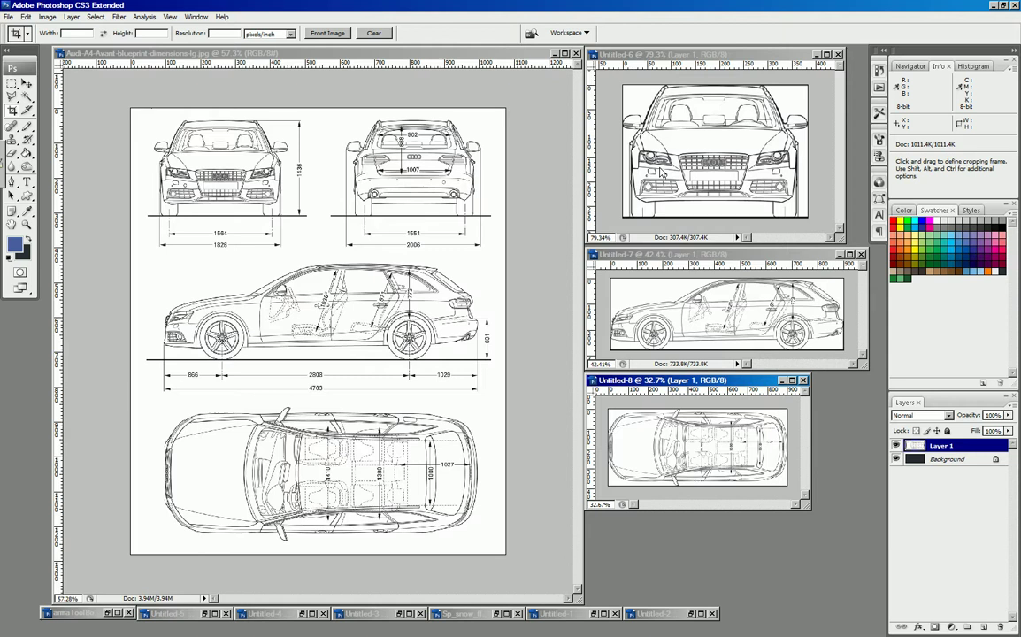
Switch back to 3ds Max and load front.jpg from the audishow folder as the first material's diffuse bitmap.
{"action": "key", "text": "alt+Tab"}
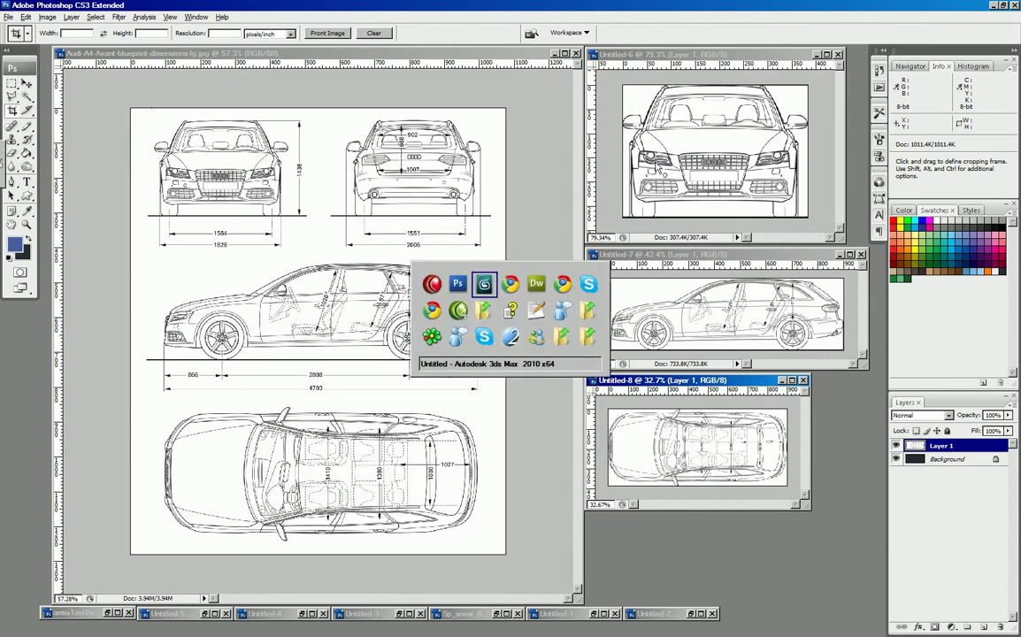
{"action": "middle_click_drag", "start_coordinate": [469, 311], "coordinate": [458, 362]}
{"action": "scroll", "coordinate": [456, 317], "scroll_direction": "up", "scroll_amount": 2}
{"action": "scroll", "coordinate": [404, 309], "scroll_direction": "up", "scroll_amount": 2}
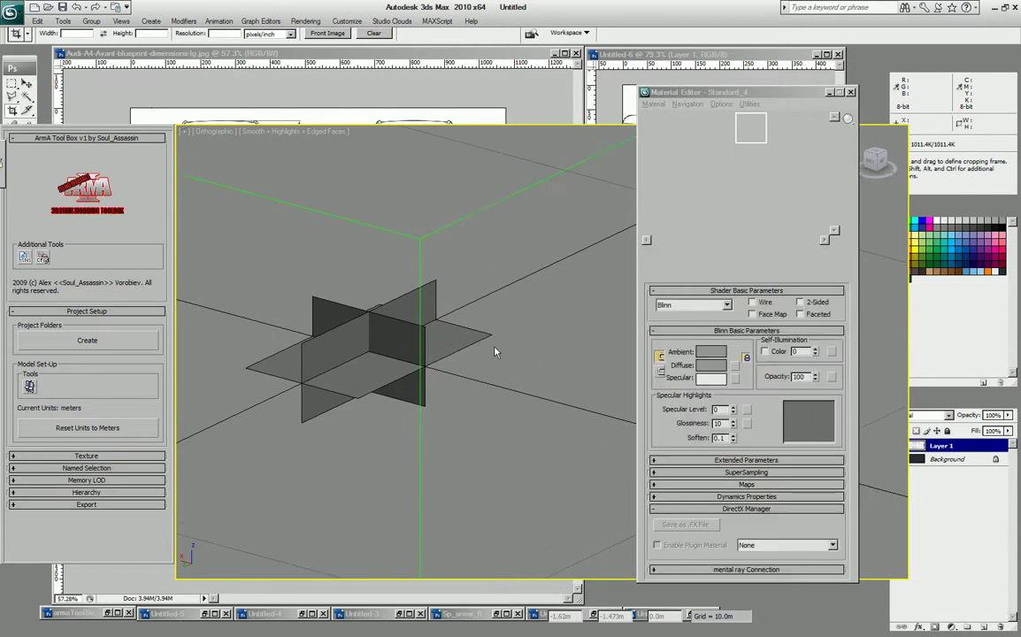
{"action": "left_click", "coordinate": [680, 96]}
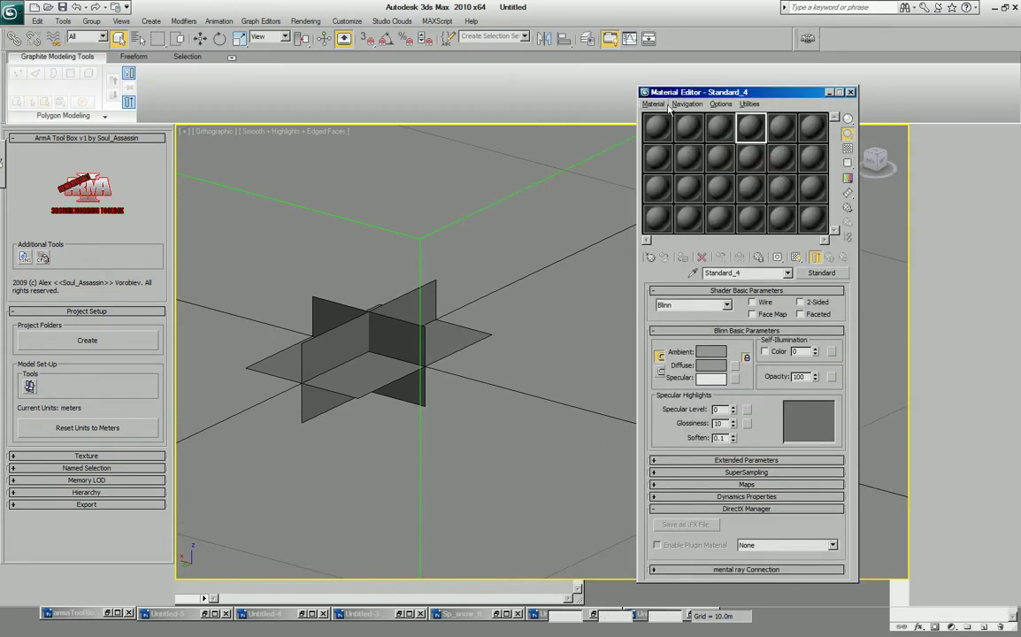
{"action": "left_click", "coordinate": [659, 130]}
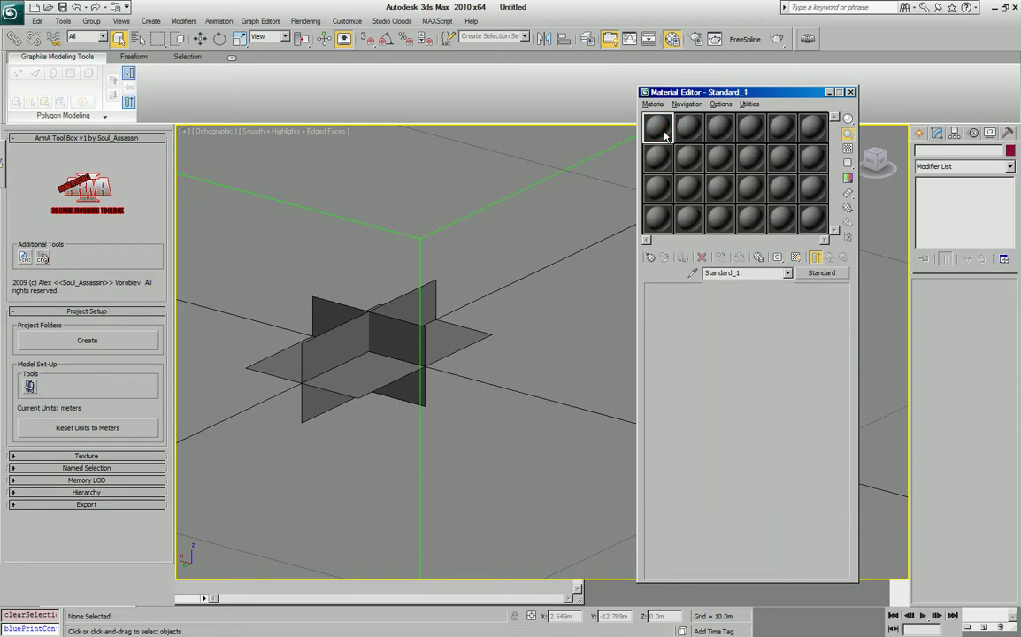
{"action": "left_click", "coordinate": [735, 364]}
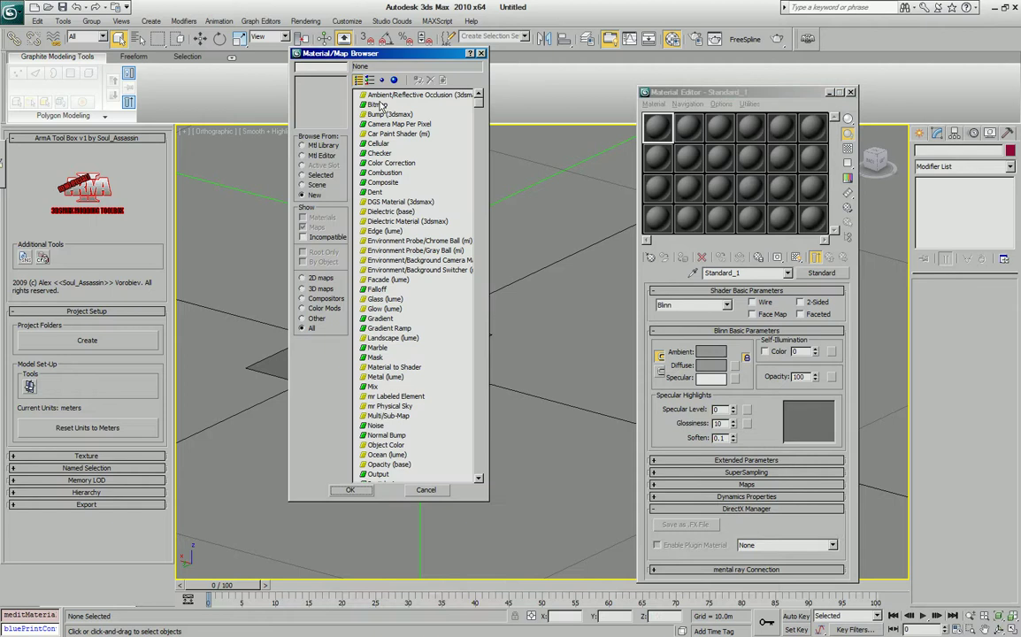
{"action": "left_click", "coordinate": [378, 105]}
{"action": "double_click", "coordinate": [378, 105]}
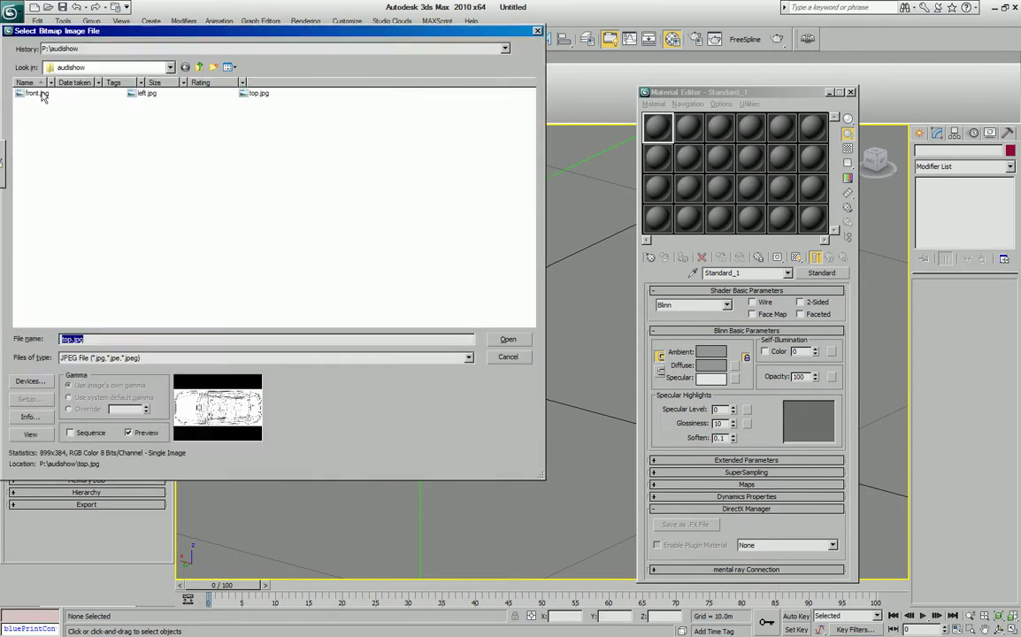
{"action": "left_click", "coordinate": [36, 93]}
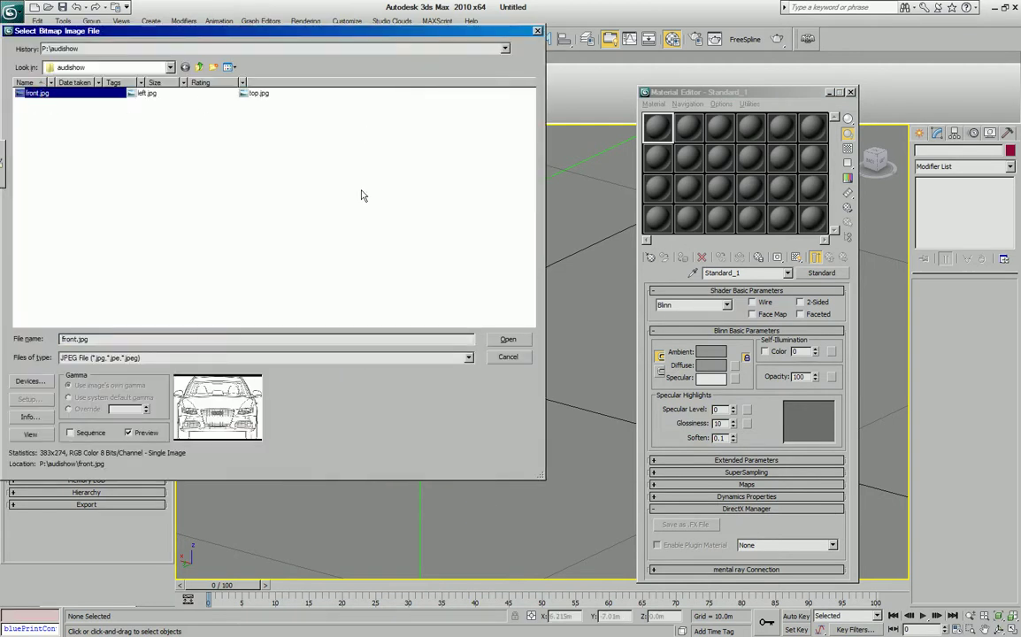
{"action": "left_click", "coordinate": [508, 339]}
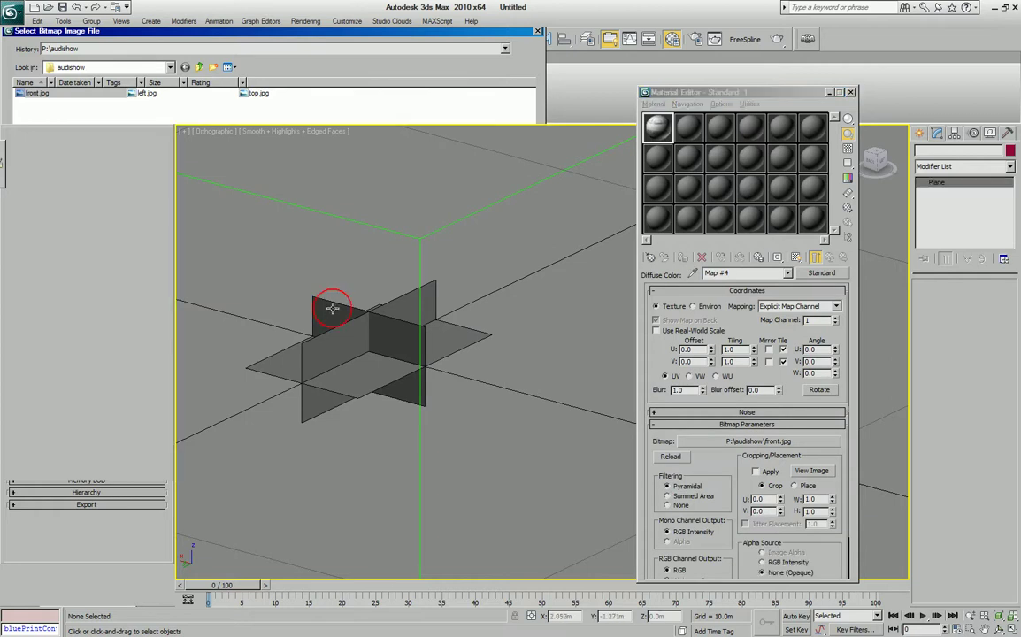
Assign the front.jpg material to the blueprint's front plane and show its map in the viewport.
{"action": "left_click", "coordinate": [337, 305]}
{"action": "left_click", "coordinate": [688, 258]}
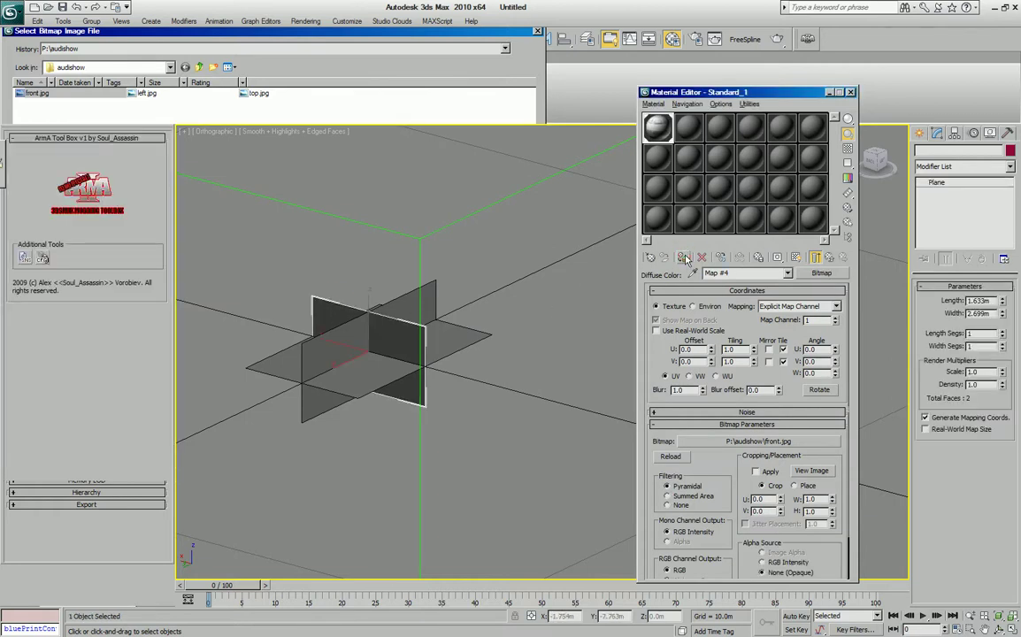
{"action": "left_click", "coordinate": [796, 257]}
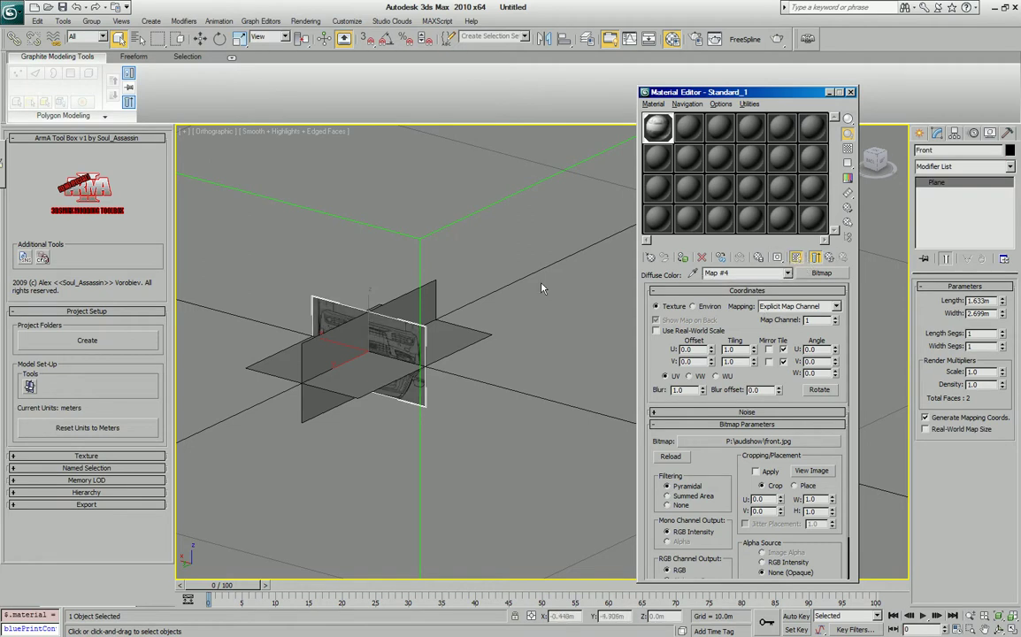
Add a UVW Map modifier to the textured front plane.
{"action": "left_click", "coordinate": [400, 292]}
{"action": "scroll", "coordinate": [465, 416], "scroll_direction": "up", "scroll_amount": 4}
{"action": "middle_click_drag", "start_coordinate": [374, 304], "coordinate": [518, 354]}
{"action": "middle_click_drag", "start_coordinate": [420, 313], "coordinate": [450, 331]}
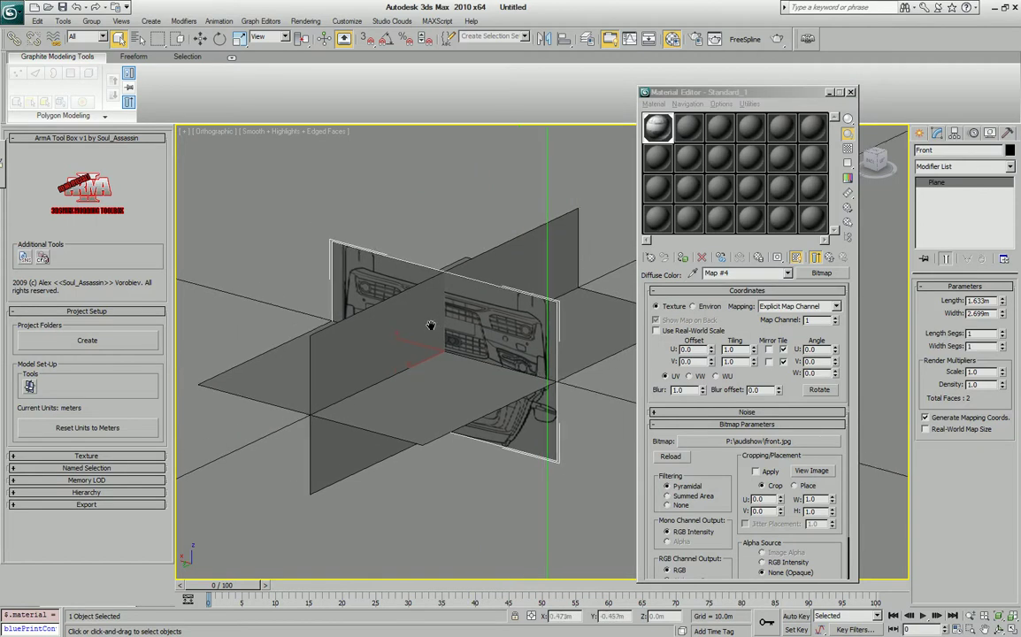
{"action": "scroll", "coordinate": [463, 322], "scroll_direction": "up", "scroll_amount": 1}
{"action": "scroll", "coordinate": [463, 325], "scroll_direction": "down", "scroll_amount": 1}
{"action": "scroll", "coordinate": [465, 326], "scroll_direction": "up", "scroll_amount": 1}
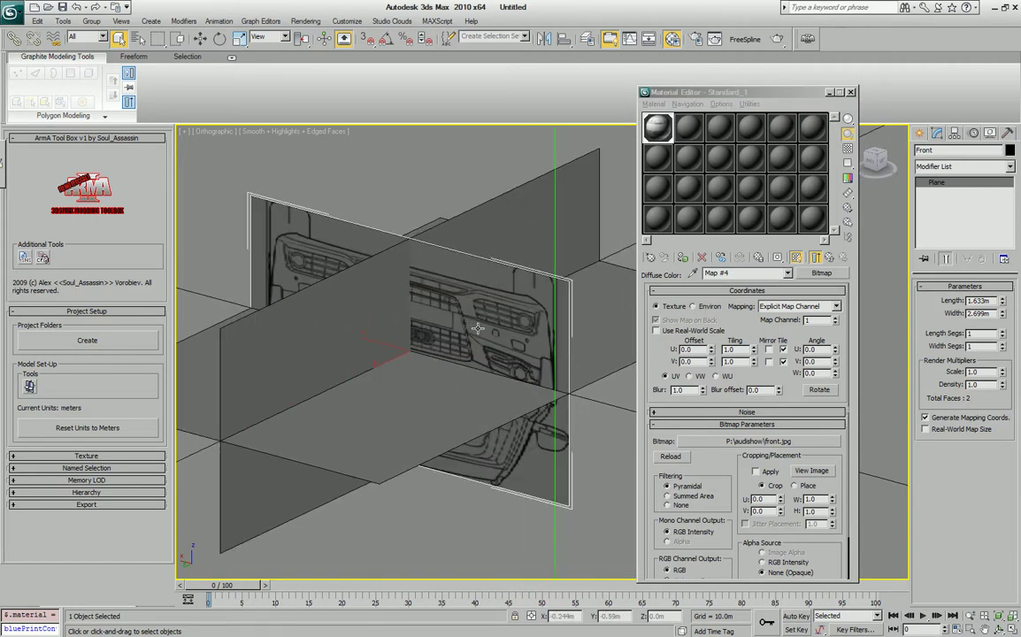
{"action": "middle_click_drag", "start_coordinate": [515, 323], "coordinate": [522, 297]}
{"action": "left_click", "coordinate": [1010, 167]}
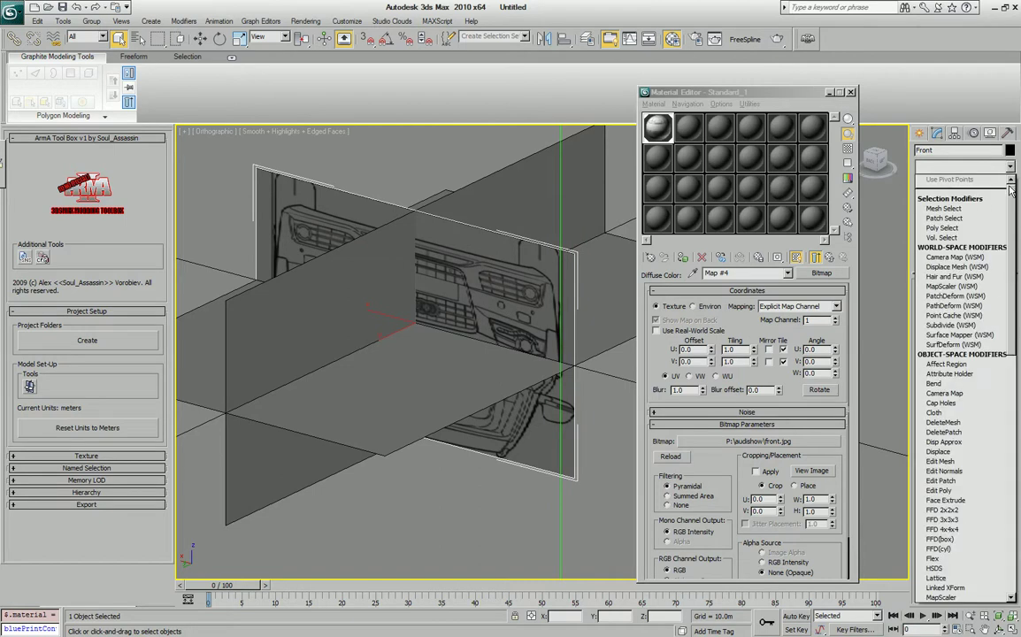
{"action": "left_click_drag", "start_coordinate": [1010, 191], "coordinate": [1004, 457]}
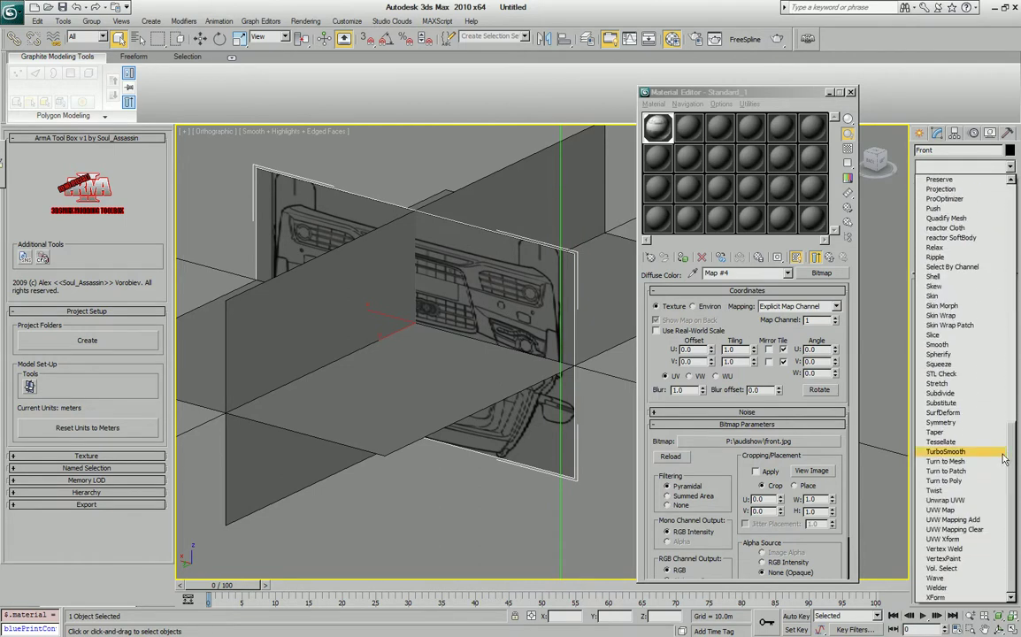
{"action": "left_click", "coordinate": [975, 513]}
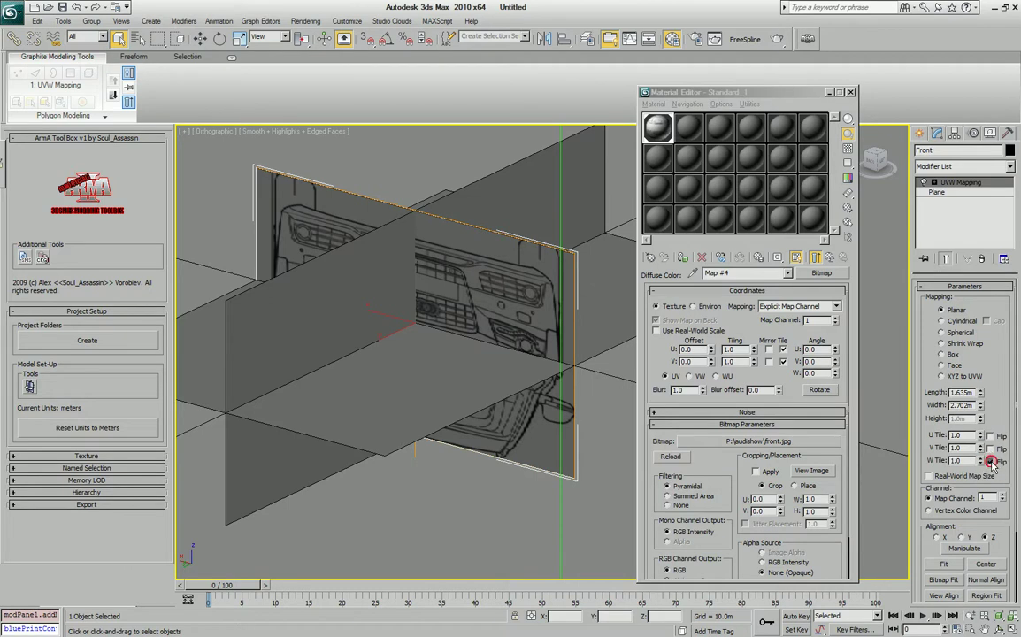
Flip the front plane's UVW mapping in both U and V so the car drawing is oriented correctly.
{"action": "left_click", "coordinate": [991, 450]}
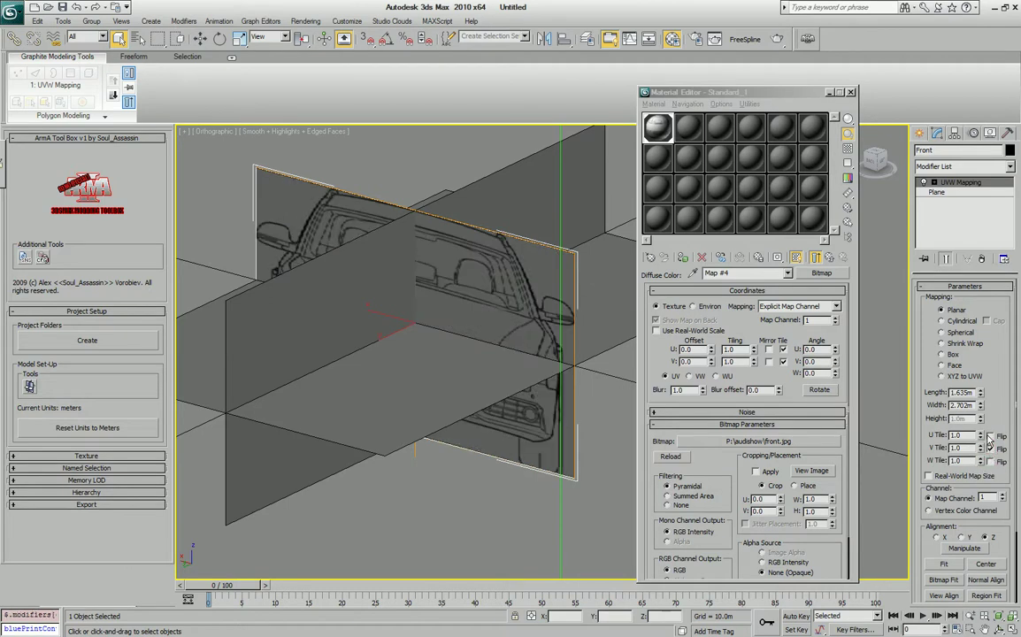
{"action": "middle_click_drag", "start_coordinate": [487, 352], "coordinate": [474, 376]}
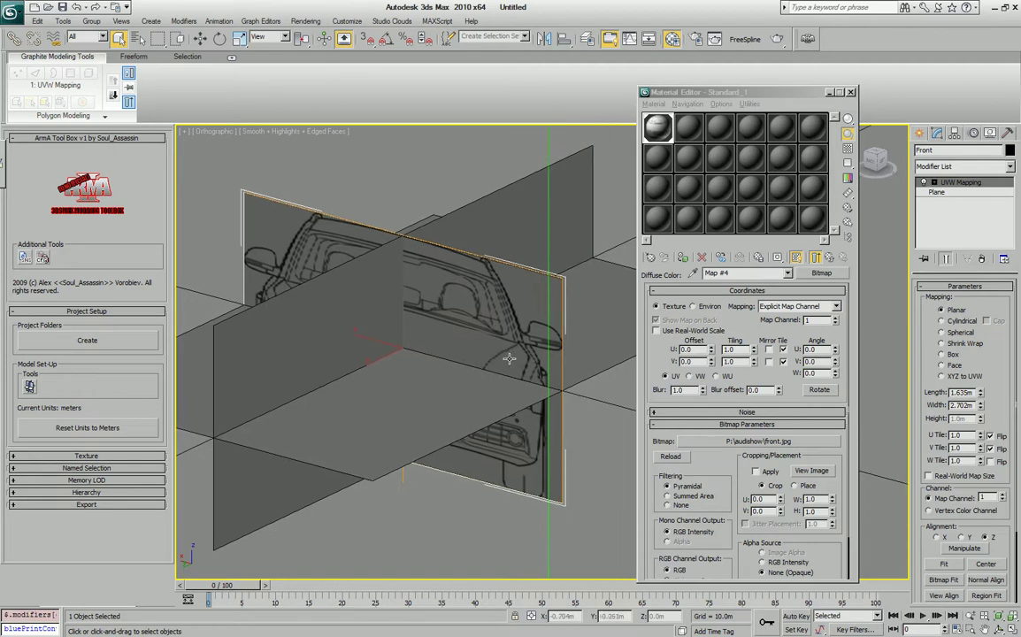
{"action": "middle_click_drag", "start_coordinate": [460, 324], "coordinate": [514, 333], "text": "alt"}
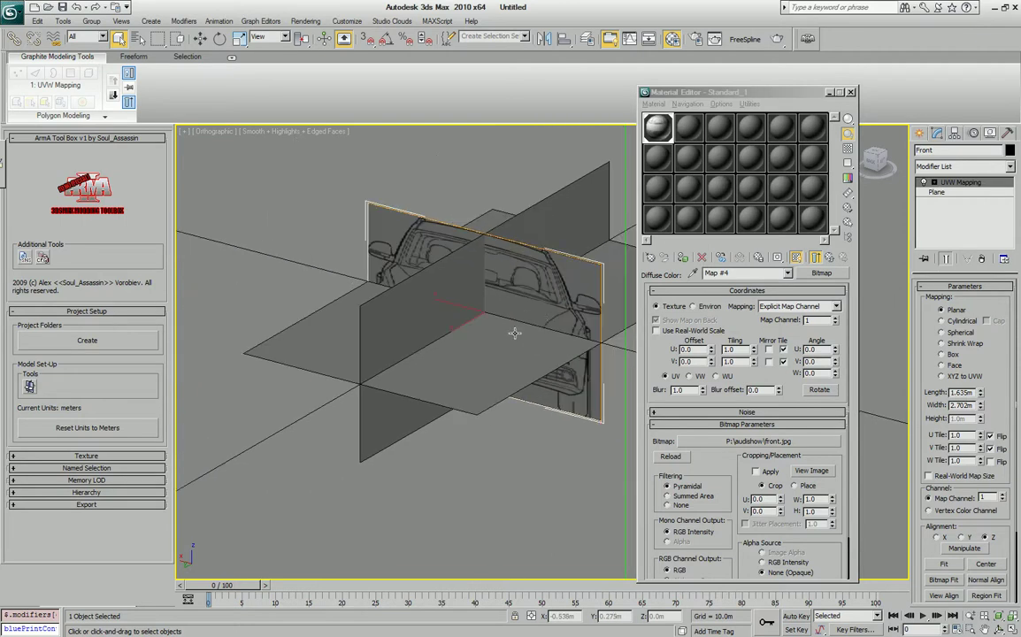
Load left.jpg from the audishow folder as the second material's diffuse bitmap.
{"action": "left_click", "coordinate": [689, 126]}
{"action": "left_click", "coordinate": [735, 366]}
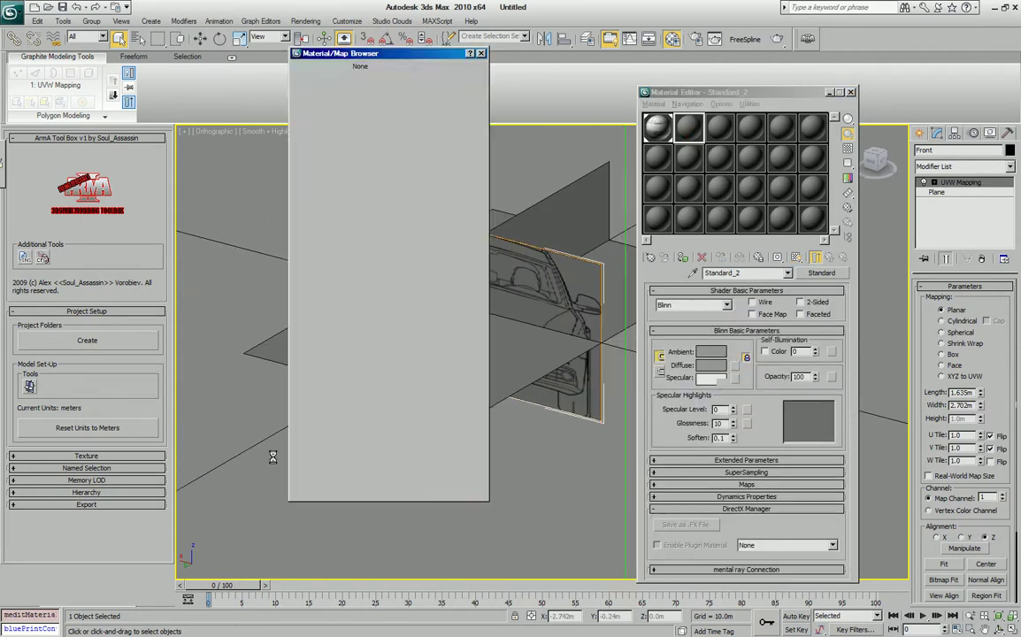
{"action": "left_click", "coordinate": [378, 105]}
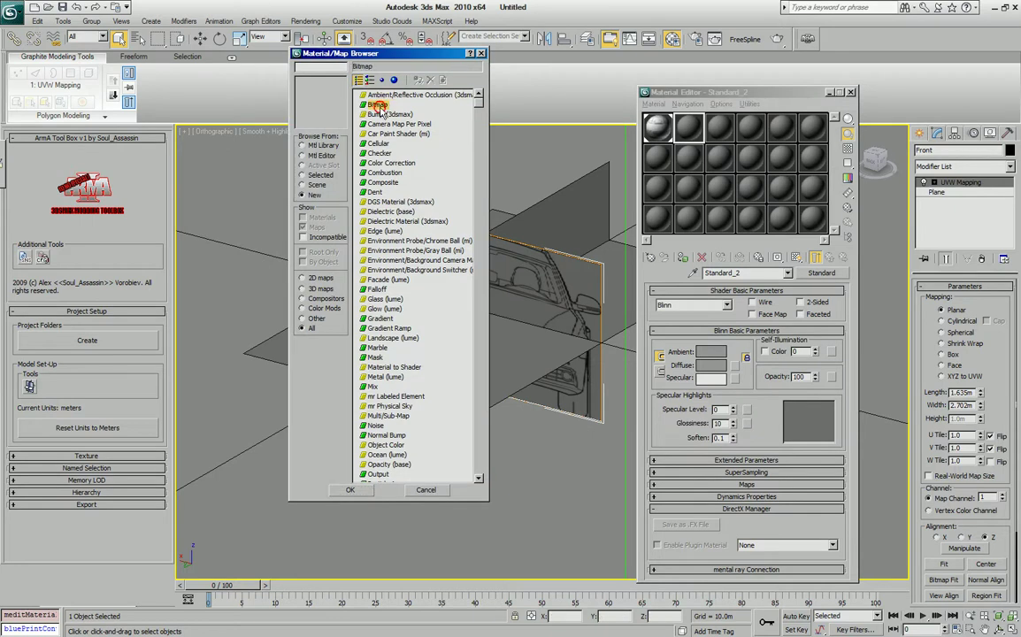
{"action": "double_click", "coordinate": [386, 106]}
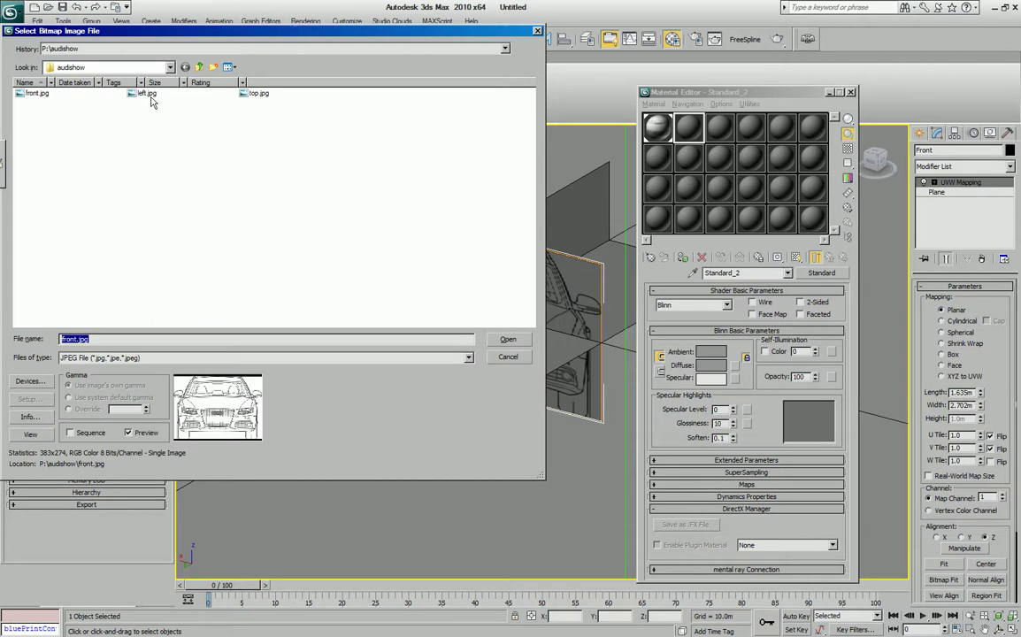
{"action": "double_click", "coordinate": [149, 96]}
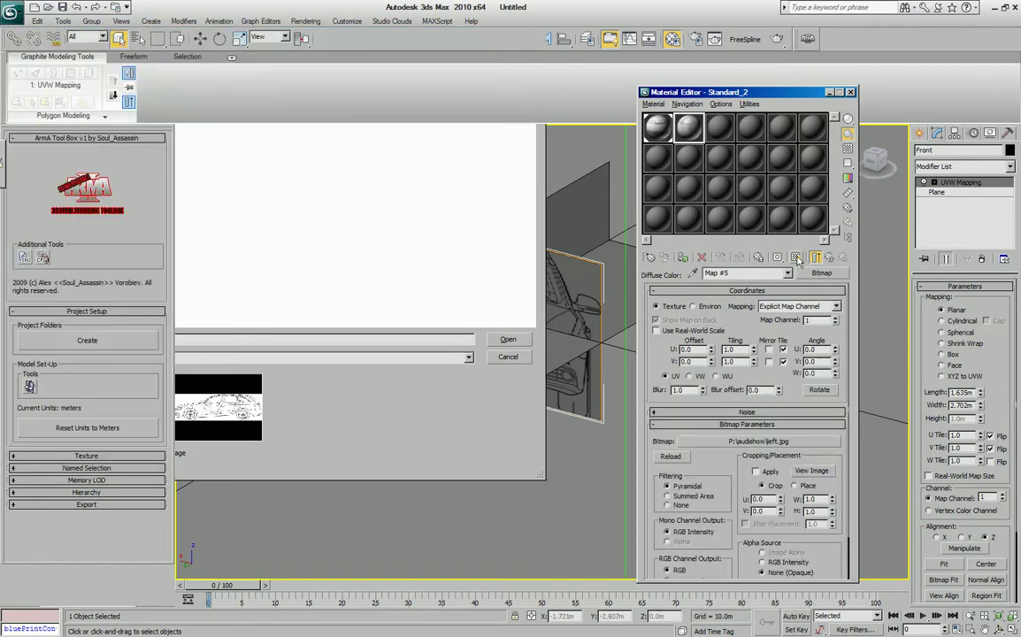
Assign the left.jpg material to the blueprint's side plane and show its map in the viewport.
{"action": "left_click", "coordinate": [589, 187]}
{"action": "left_click", "coordinate": [683, 257]}
{"action": "middle_click_drag", "start_coordinate": [551, 292], "coordinate": [514, 247], "text": "alt"}
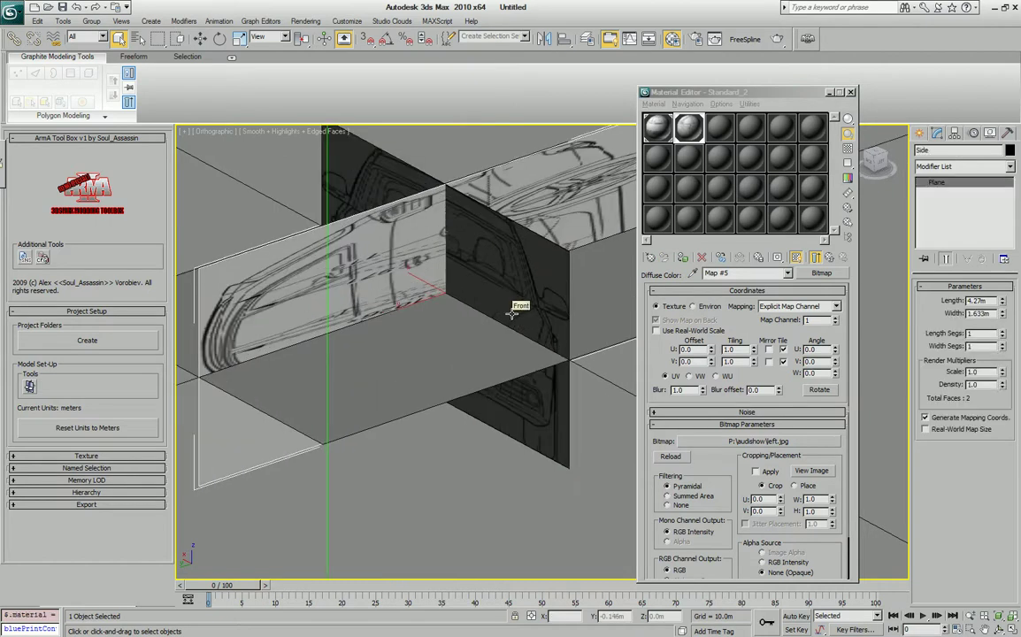
{"action": "middle_click_drag", "start_coordinate": [481, 341], "coordinate": [426, 320], "text": "alt"}
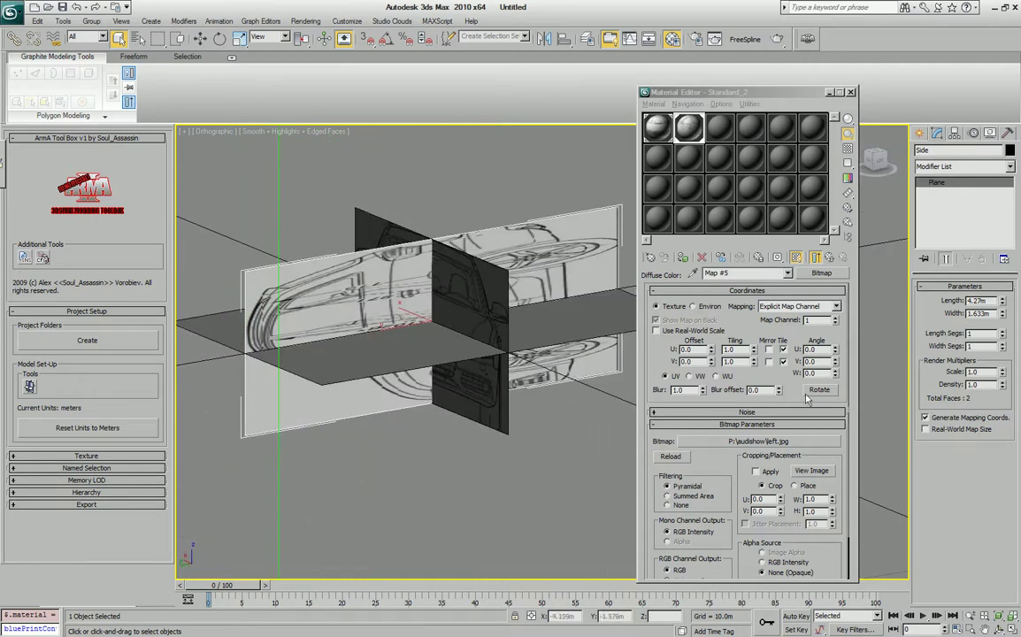
Rotate the side drawing on its plane by setting the left.jpg map's W angle to 90.
{"action": "left_click_drag", "start_coordinate": [816, 373], "coordinate": [786, 375]}
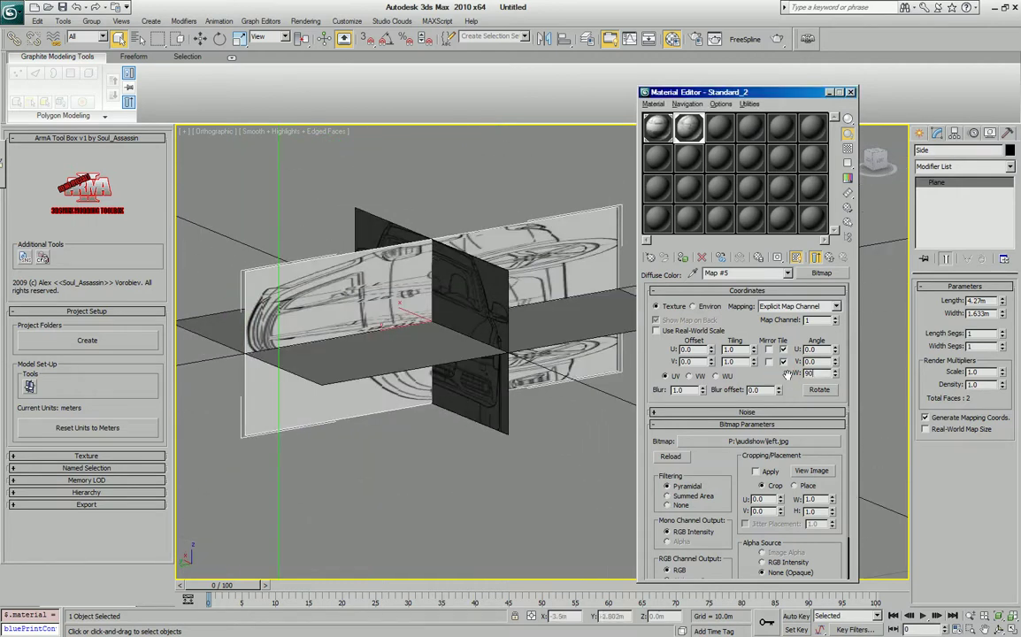
{"action": "type", "text": "90"}
{"action": "key", "text": "Return"}
{"action": "left_click", "coordinate": [337, 325]}
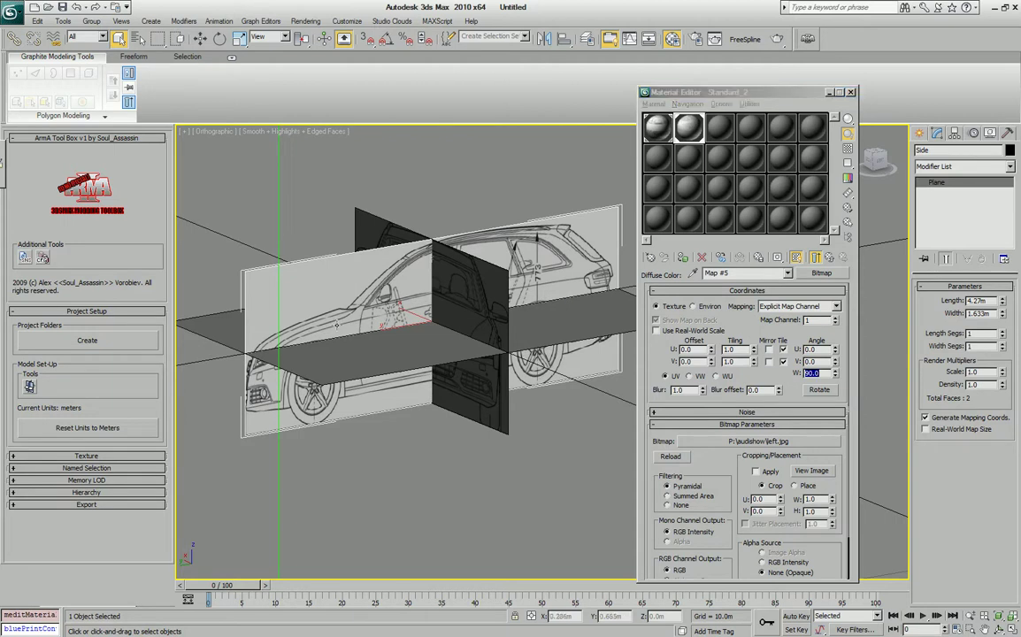
{"action": "middle_click_drag", "start_coordinate": [323, 329], "coordinate": [330, 335], "text": "alt"}
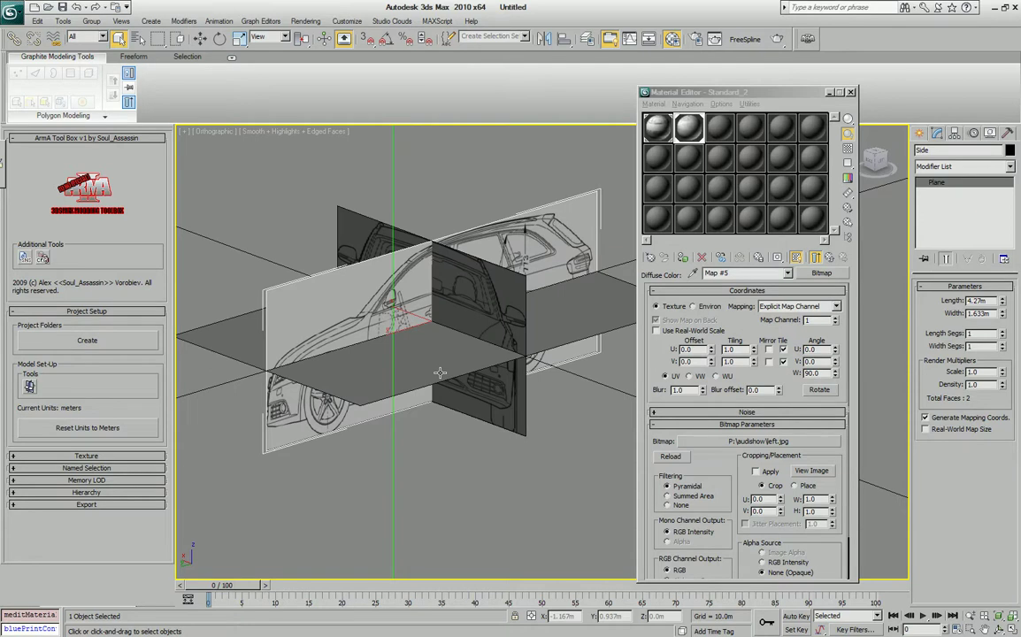
Copy the second material into the third sample slot and replace the copy's diffuse bitmap with top.jpg.
{"action": "left_click", "coordinate": [722, 128]}
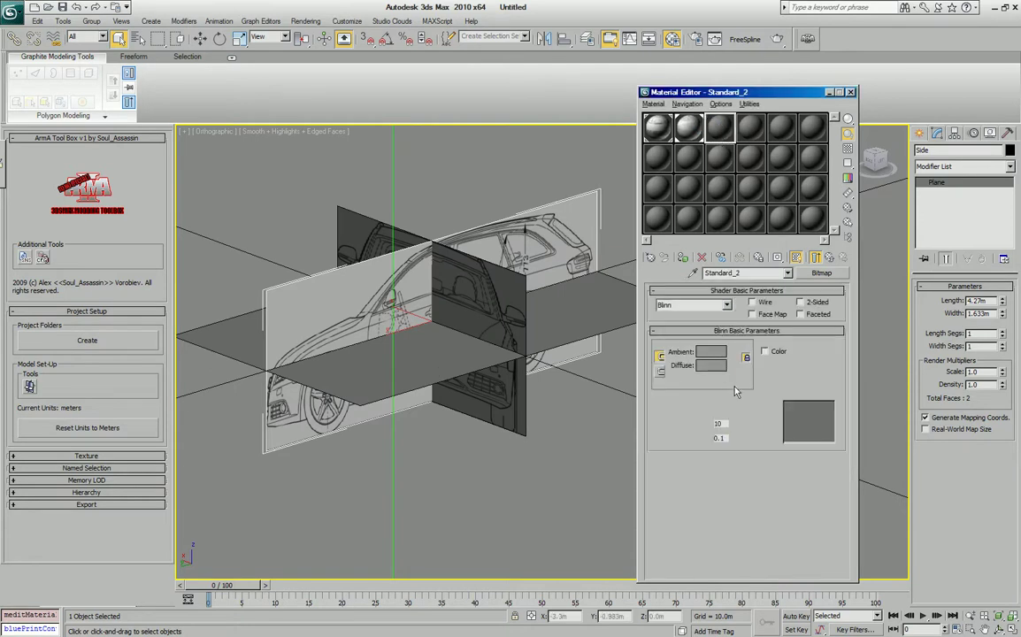
{"action": "left_click", "coordinate": [734, 365]}
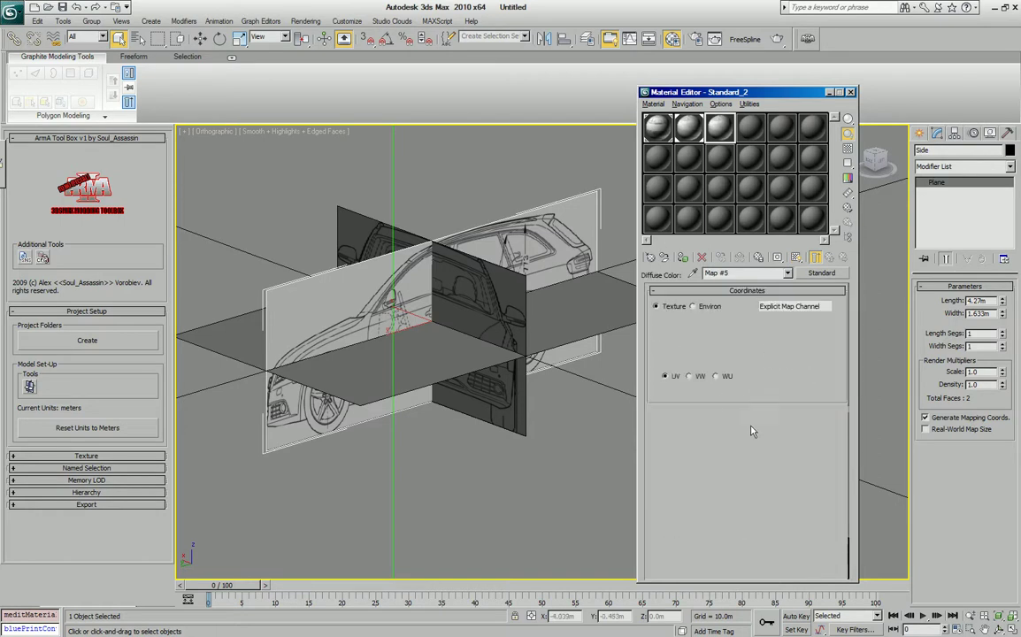
{"action": "left_click", "coordinate": [733, 441]}
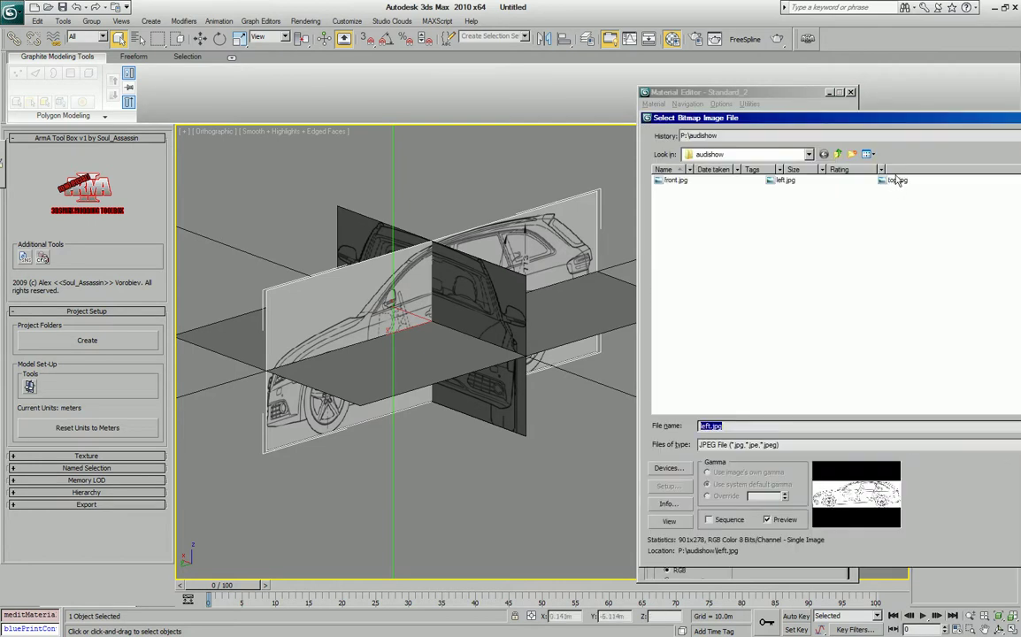
{"action": "left_click", "coordinate": [892, 181]}
{"action": "key", "text": "Return"}
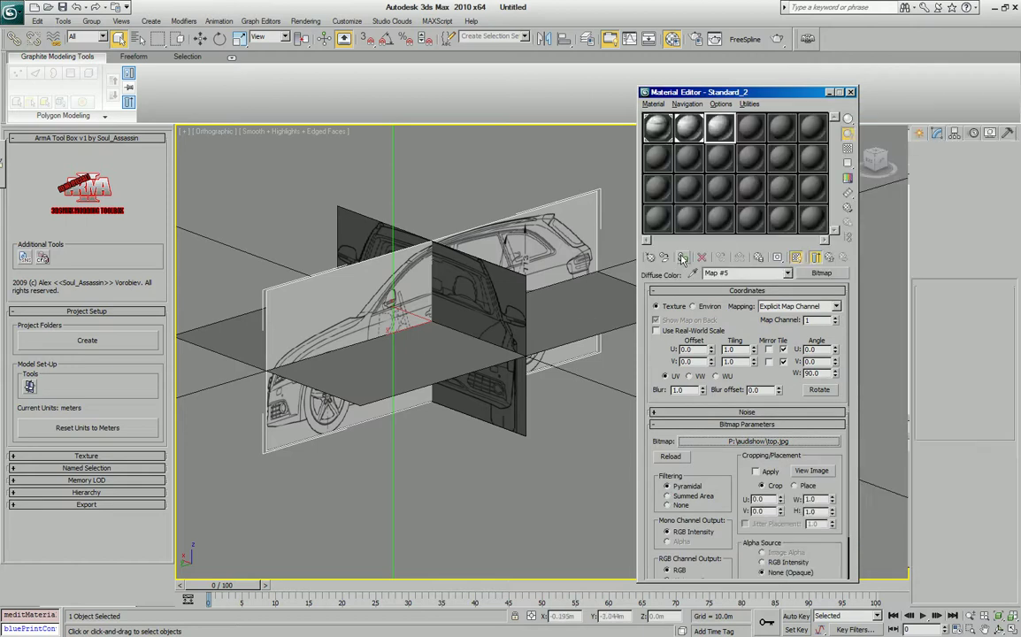
Assign the top.jpg material to the blueprint's top plane under the new name Standard_2s and close the Material Editor.
{"action": "left_click", "coordinate": [683, 258]}
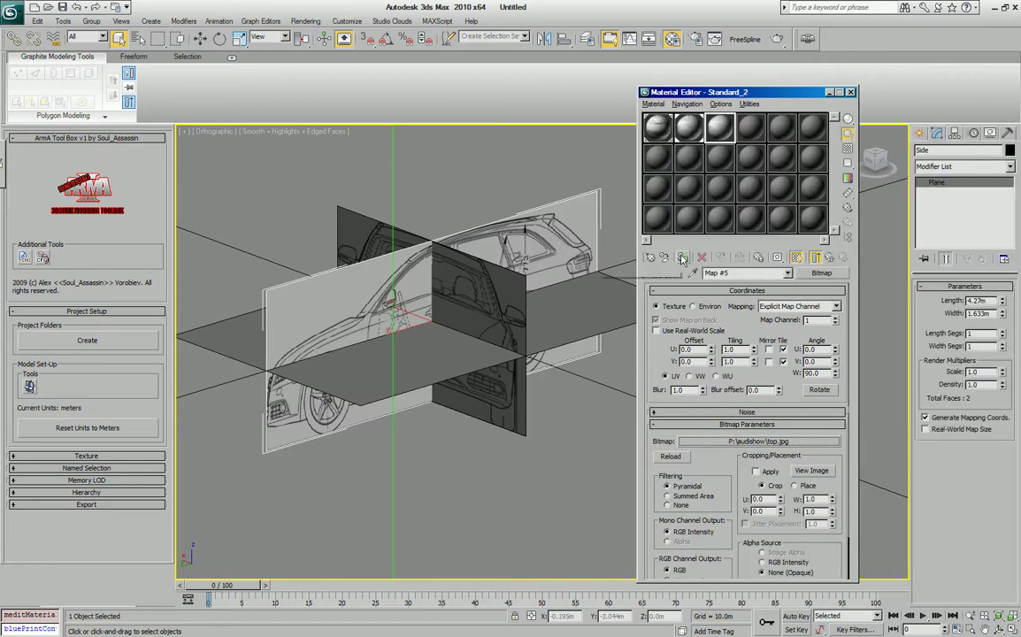
{"action": "left_click", "coordinate": [628, 307]}
{"action": "left_click", "coordinate": [628, 307]}
{"action": "left_click", "coordinate": [682, 258]}
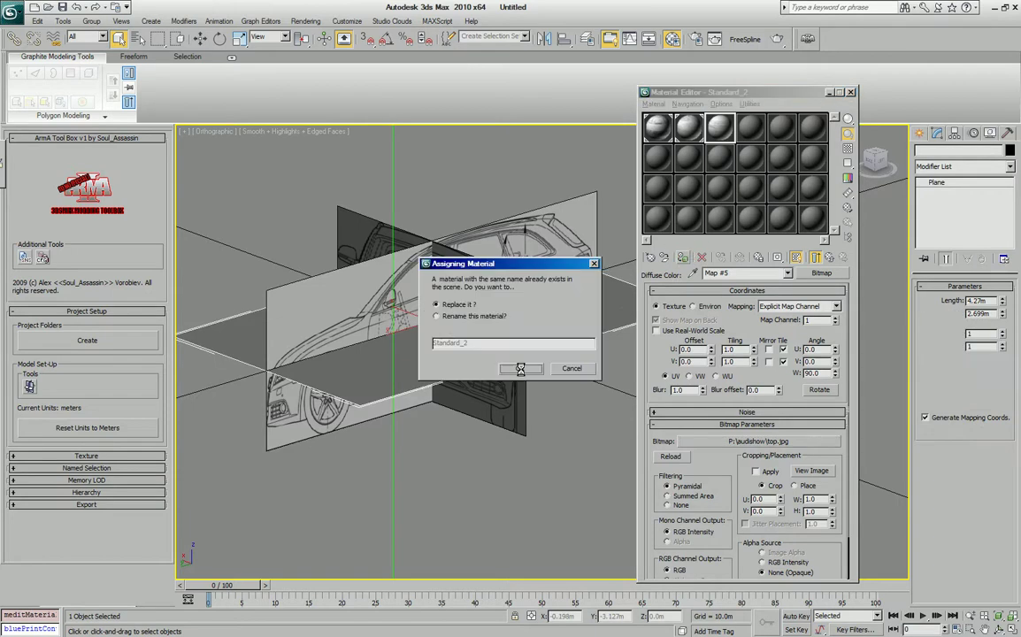
{"action": "left_click", "coordinate": [447, 316]}
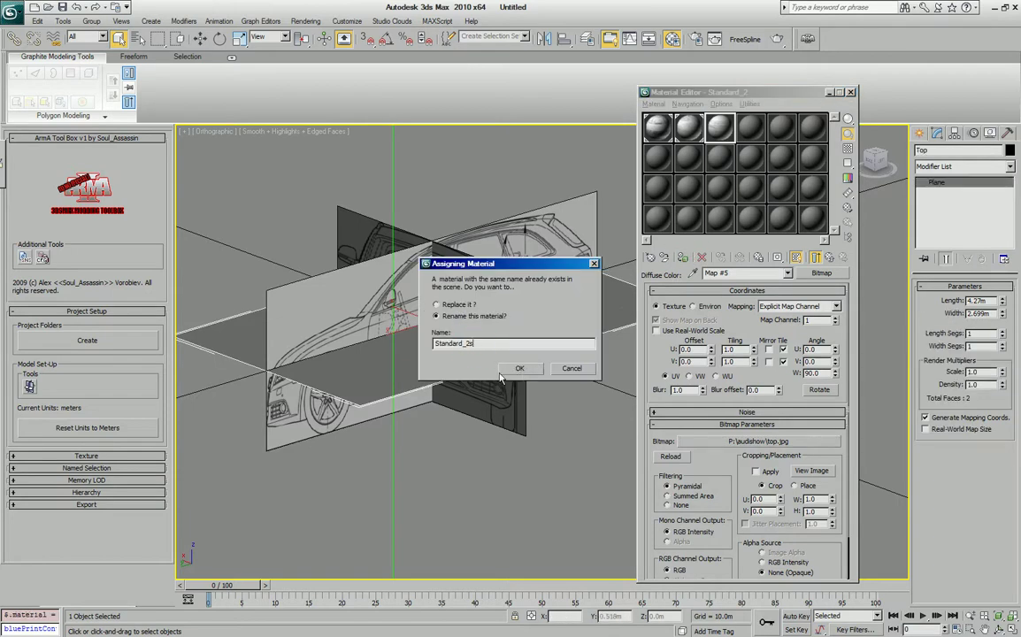
{"action": "type", "text": "s"}
{"action": "left_click", "coordinate": [520, 368]}
{"action": "middle_click_drag", "start_coordinate": [520, 368], "coordinate": [511, 431], "text": "alt"}
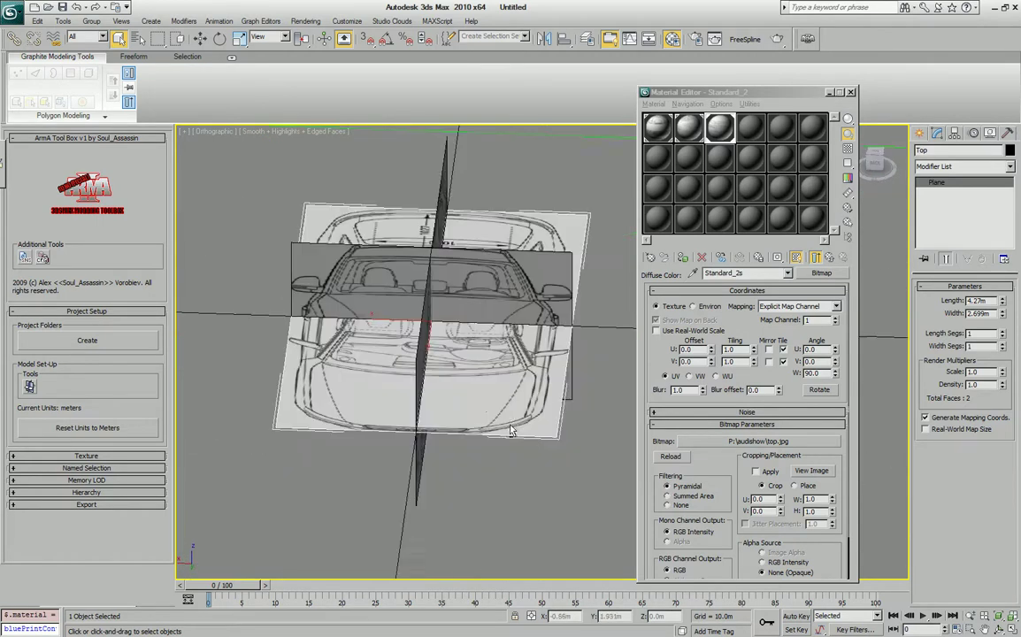
{"action": "key", "text": "shift+z"}
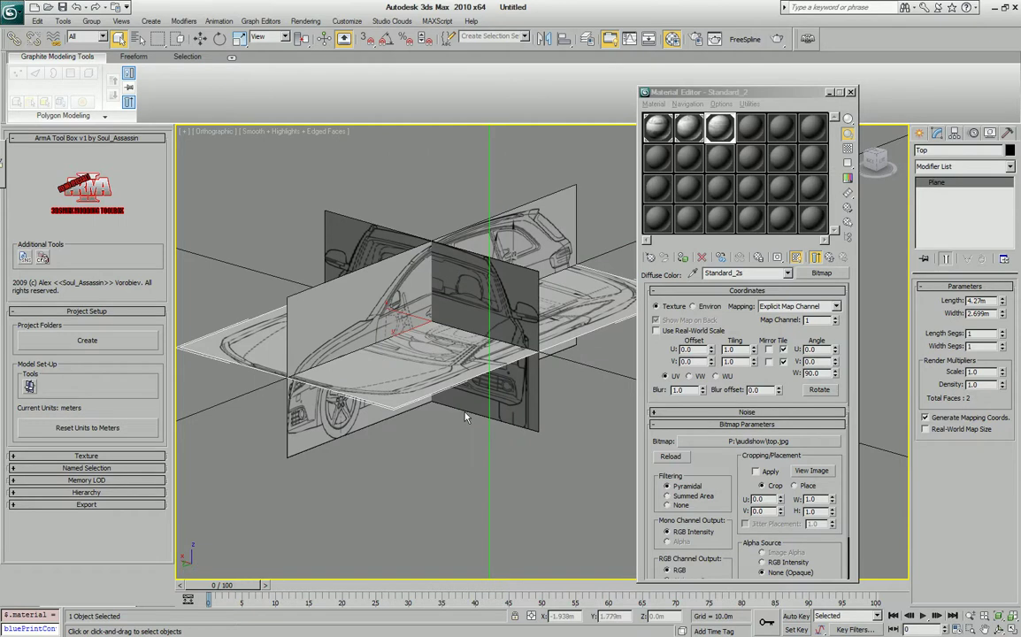
{"action": "left_click", "coordinate": [851, 93]}
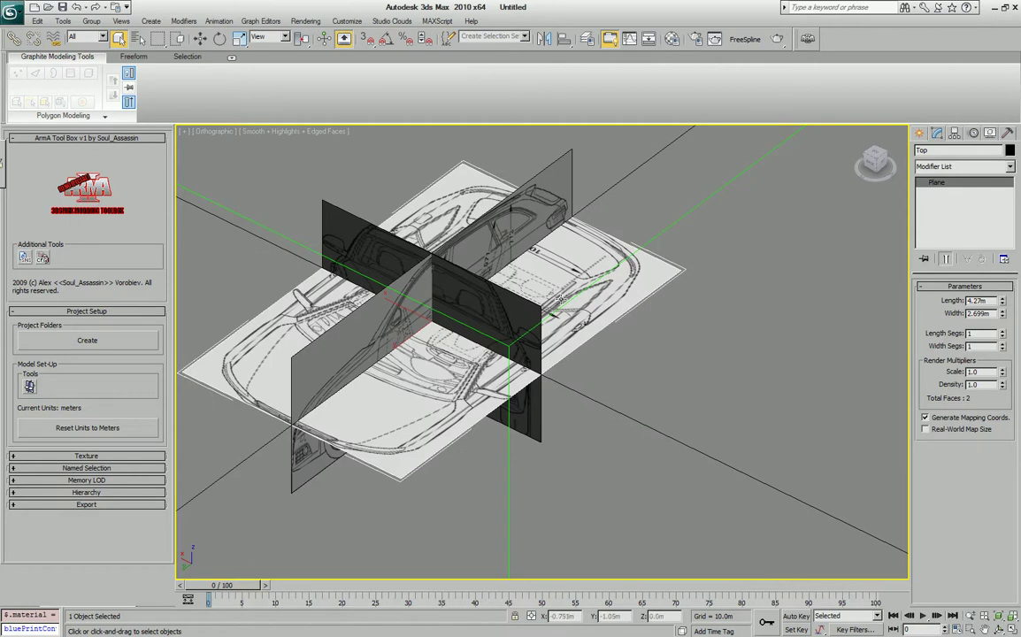
Select the blueprint controller, check the car's overall length on the Photoshop drawing, and set the controller's length to 4.703 m in 3ds Max.
{"action": "left_click", "coordinate": [694, 209]}
{"action": "scroll", "coordinate": [708, 348], "scroll_direction": "down", "scroll_amount": 3}
{"action": "middle_click_drag", "start_coordinate": [734, 362], "coordinate": [694, 324]}
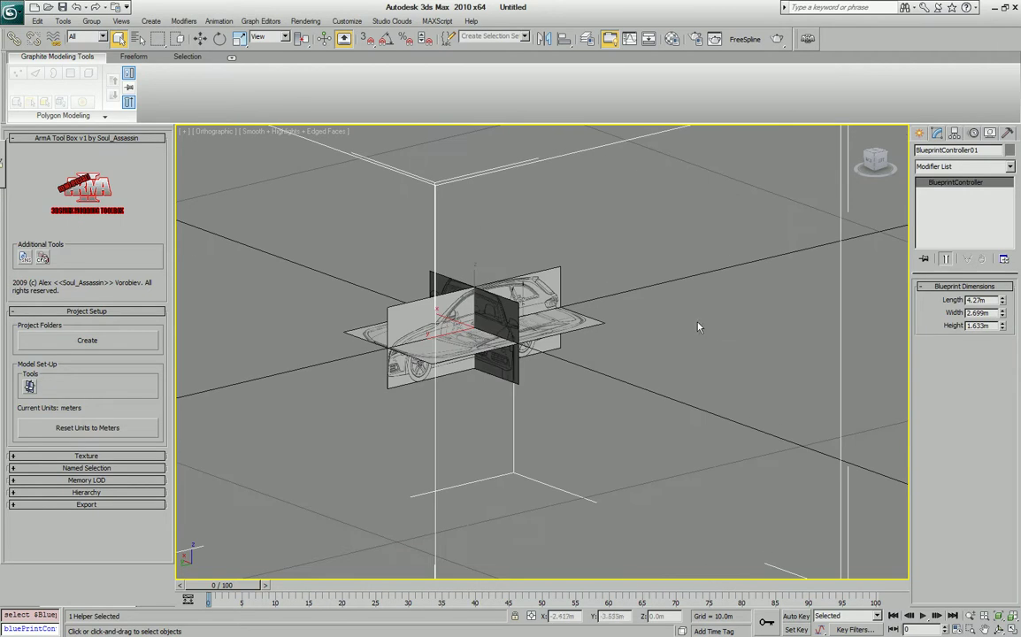
{"action": "key", "text": "alt+Tab"}
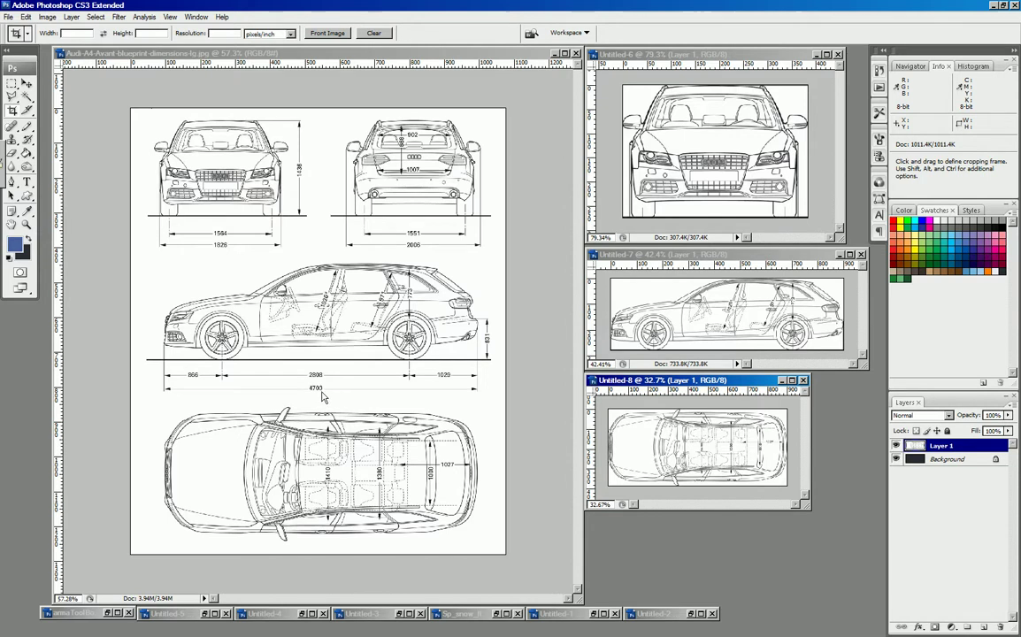
{"action": "key", "text": "alt+Tab"}
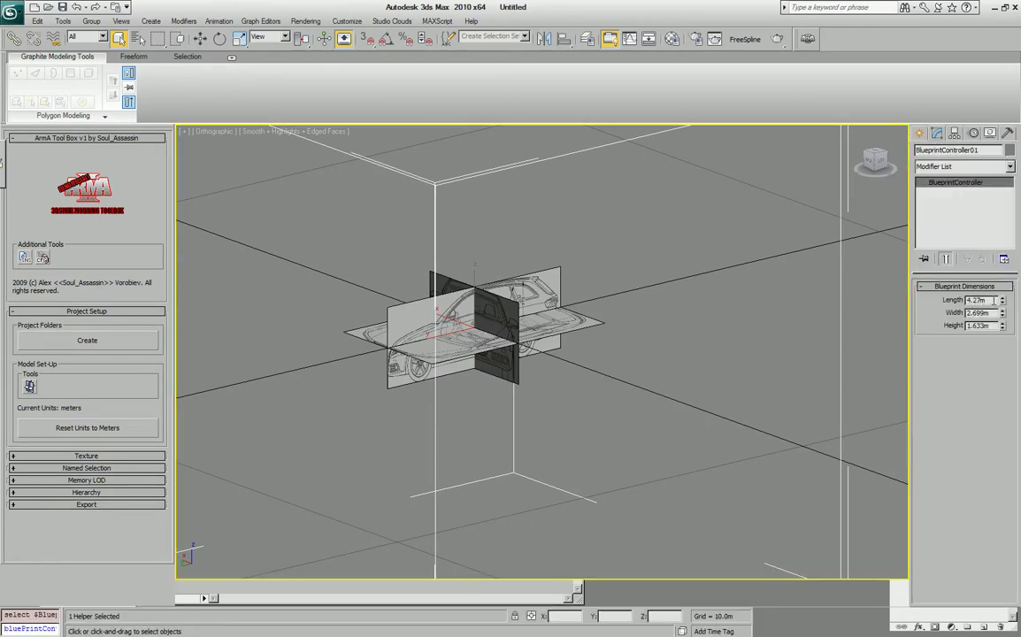
{"action": "left_click_drag", "start_coordinate": [993, 300], "coordinate": [959, 300]}
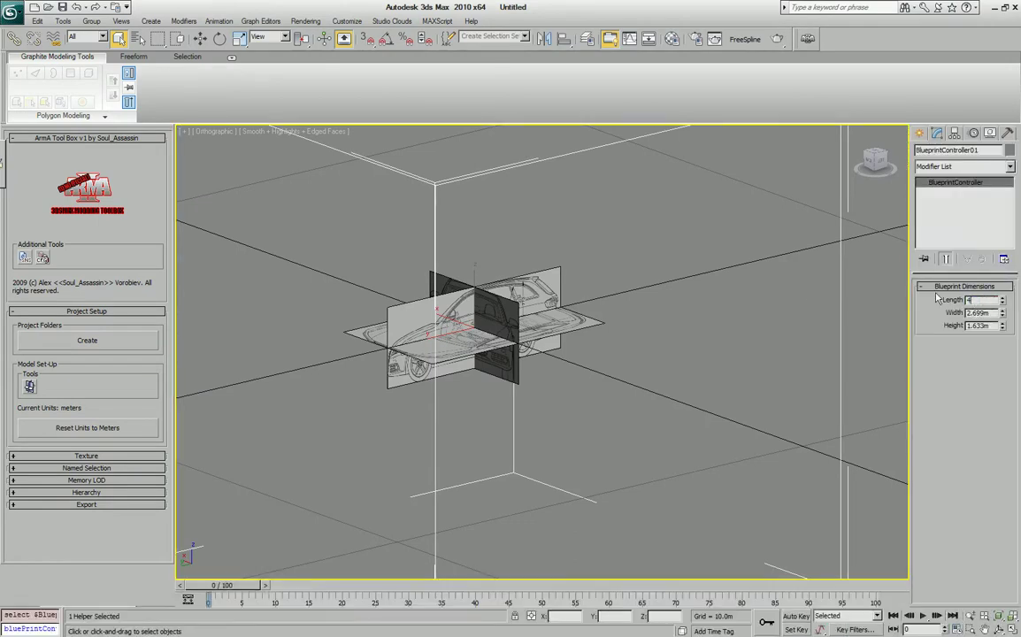
{"action": "key", "text": "Return"}
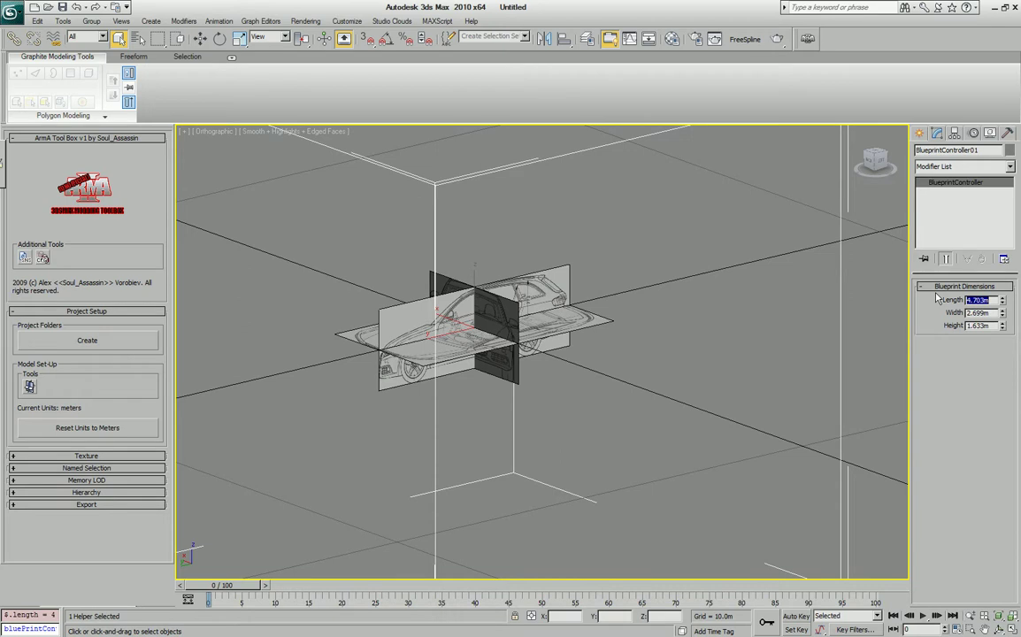
Set the blueprint controller's height to 2.006 m and switch to Photoshop to check the drawing's dimensions.
{"action": "double_click", "coordinate": [974, 326]}
{"action": "type", "text": "2.006"}
{"action": "key", "text": "Return"}
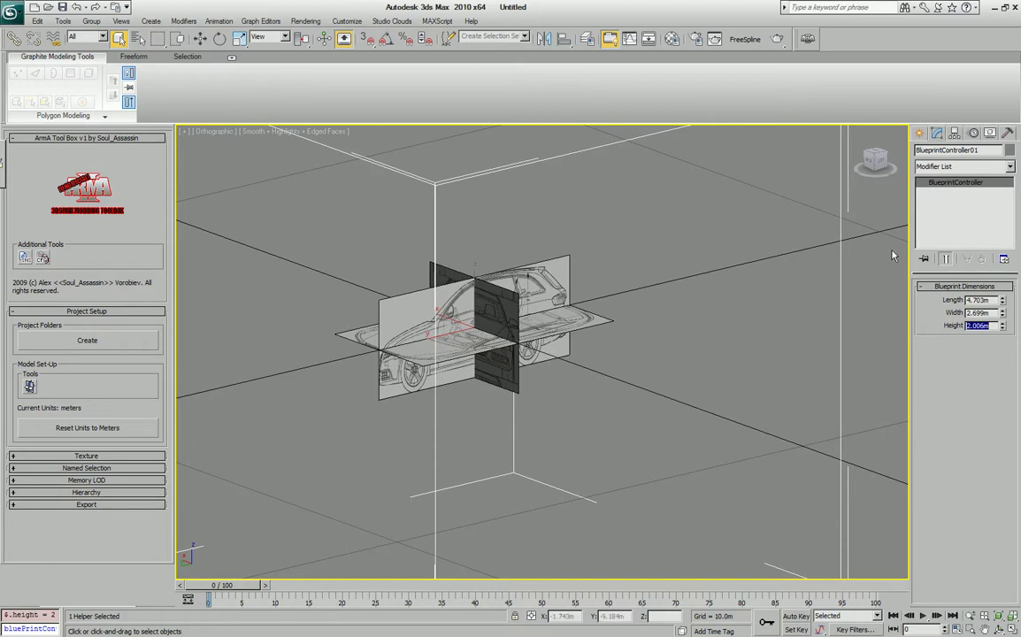
{"action": "key", "text": "alt+Tab"}
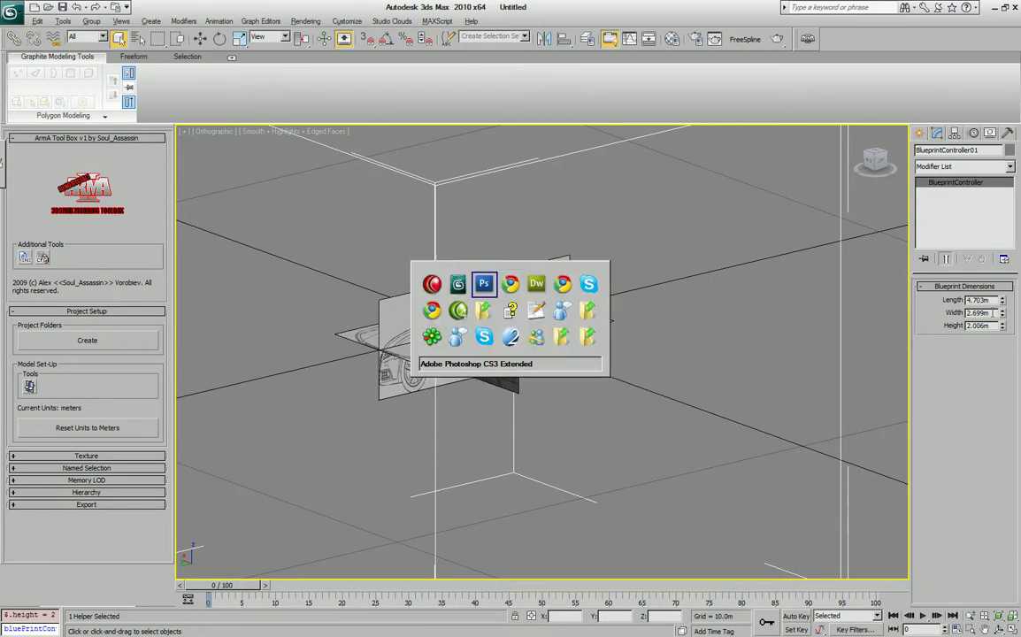